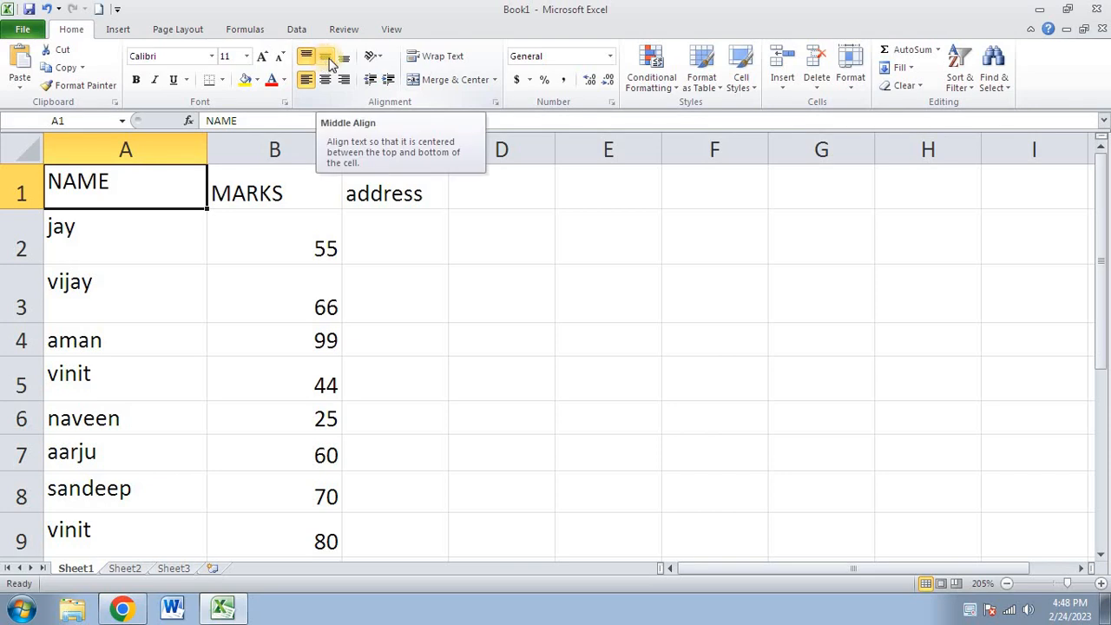
- Make row 1 taller and try Middle and Bottom Align on NAME in A1, ending top-aligned
{"action": "left_click_drag", "start_coordinate": [30, 210], "coordinate": [33, 229]}
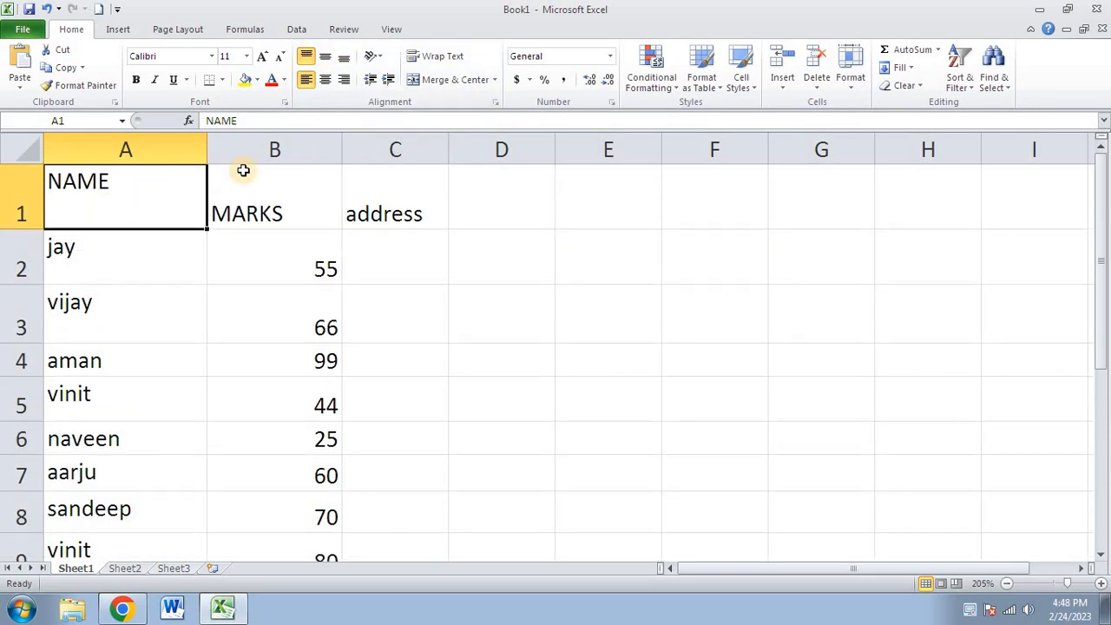
{"action": "left_click", "coordinate": [326, 58]}
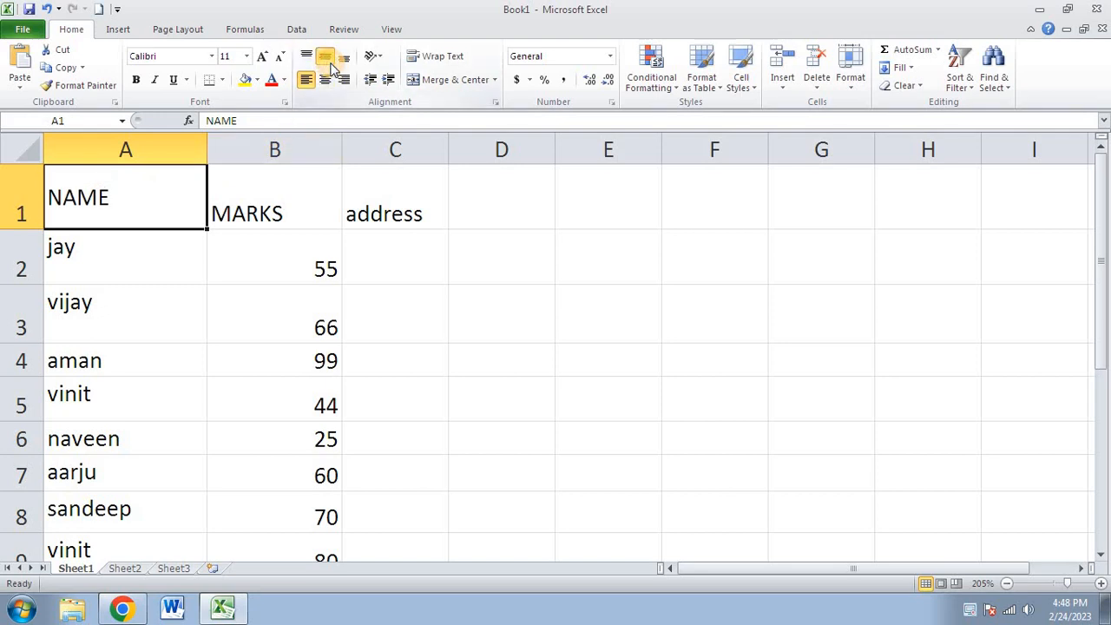
{"action": "left_click", "coordinate": [342, 61]}
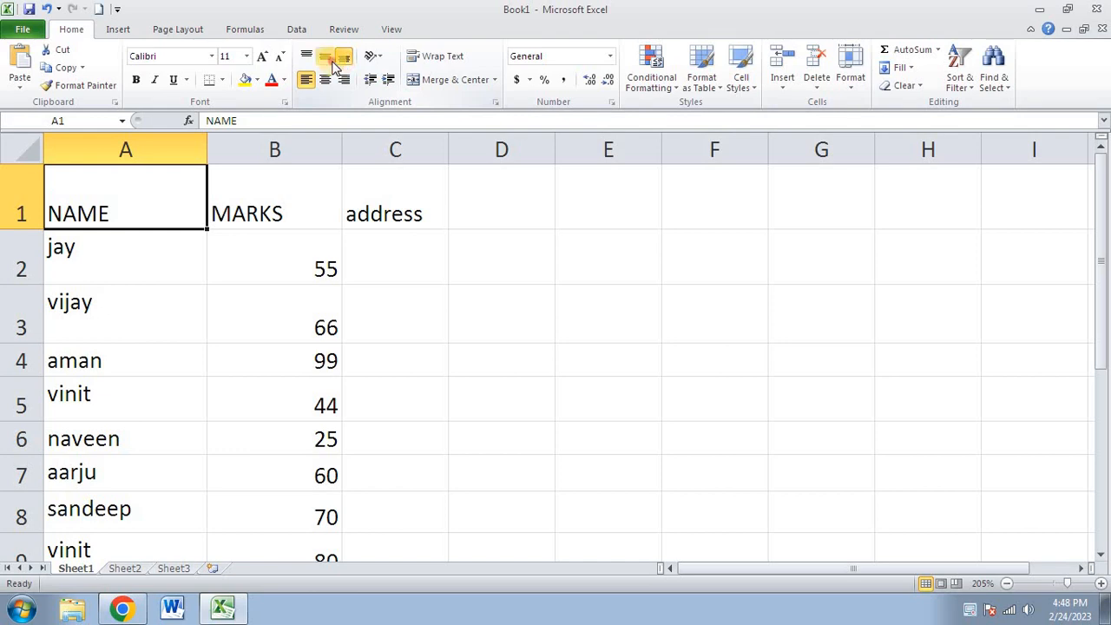
{"action": "left_click", "coordinate": [325, 57]}
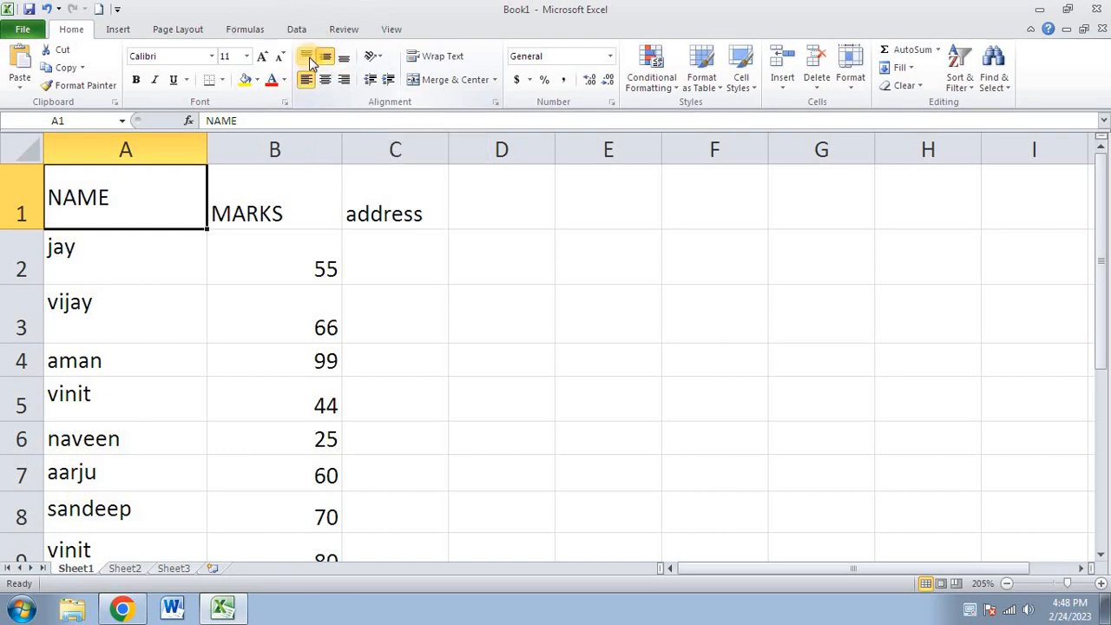
{"action": "left_click", "coordinate": [308, 58]}
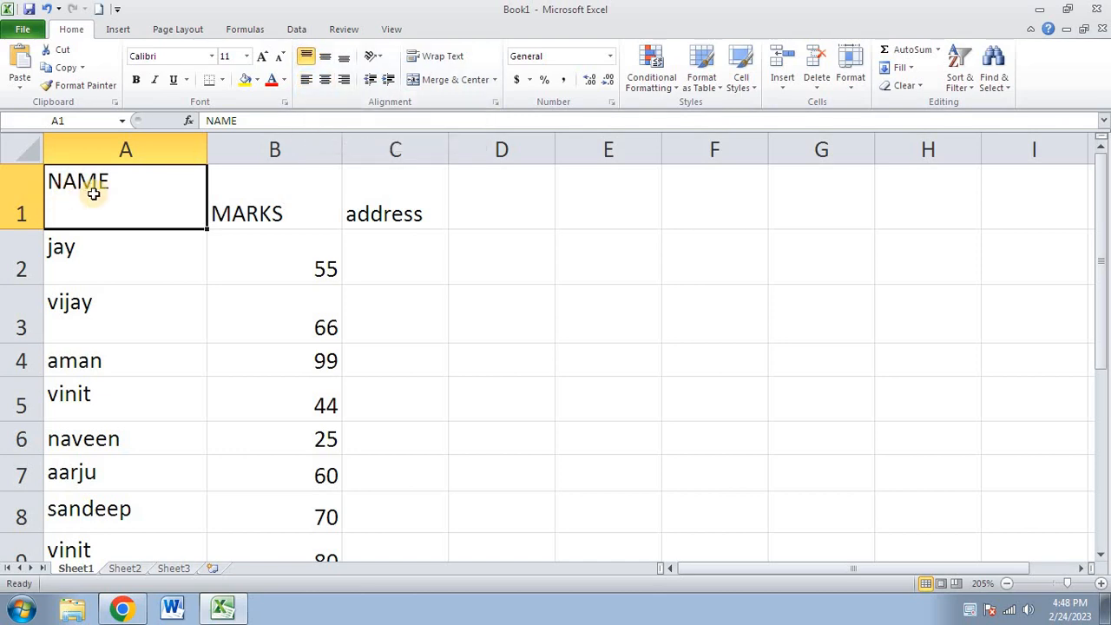
- Try Center and Align Right on NAME in A1, ending left-aligned
{"action": "left_click", "coordinate": [322, 87]}
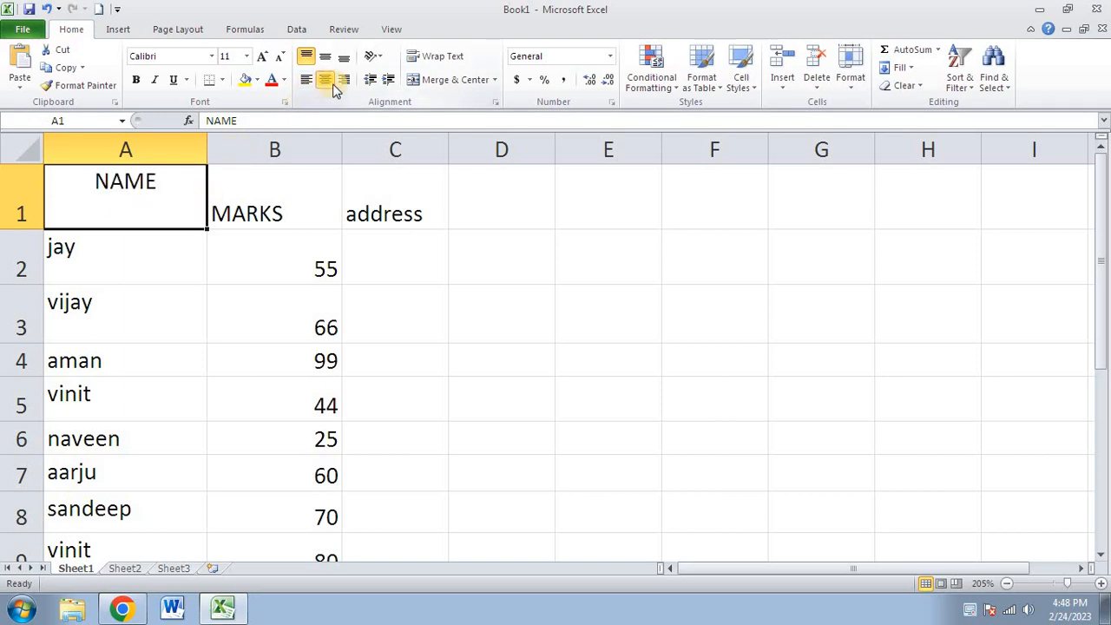
{"action": "left_click", "coordinate": [347, 87]}
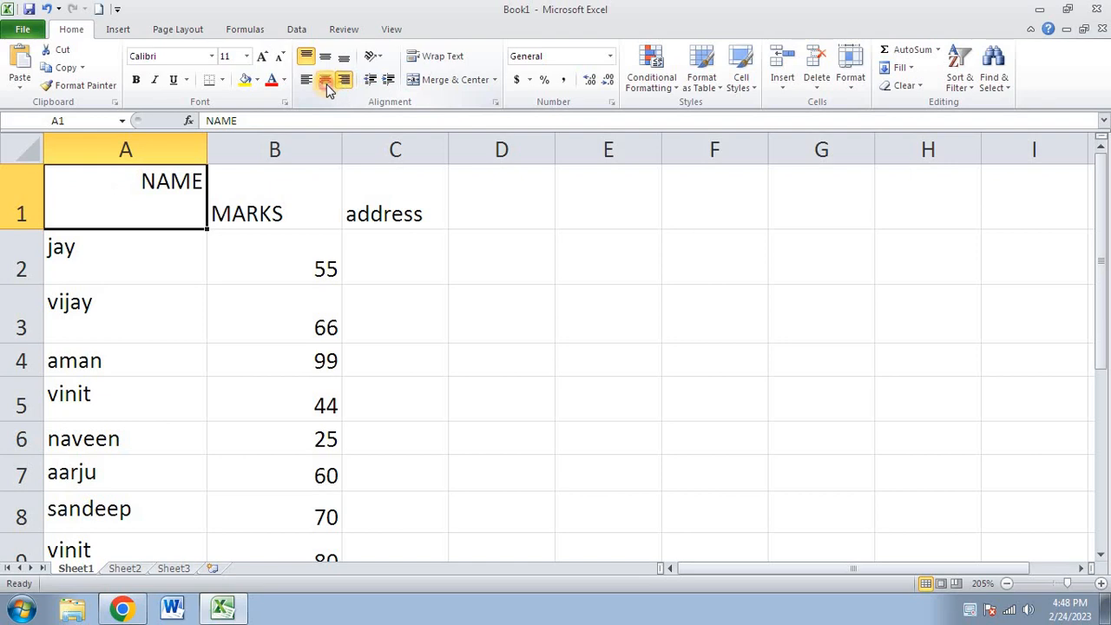
{"action": "left_click", "coordinate": [325, 81]}
{"action": "left_click", "coordinate": [305, 80]}
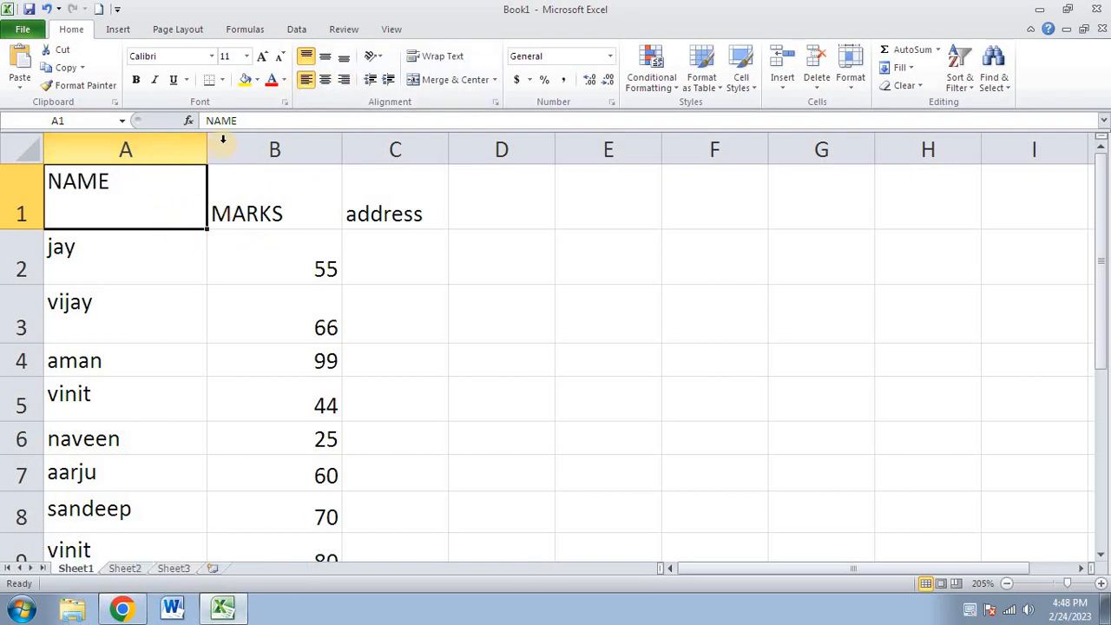
{"action": "left_click", "coordinate": [125, 151]}
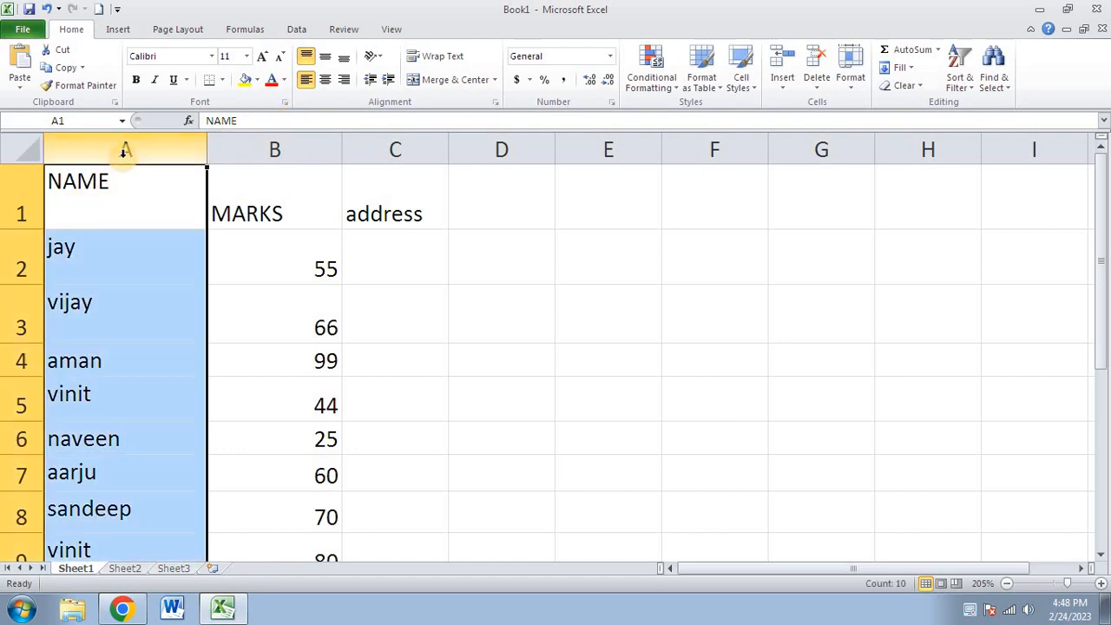
{"action": "left_click", "coordinate": [505, 217]}
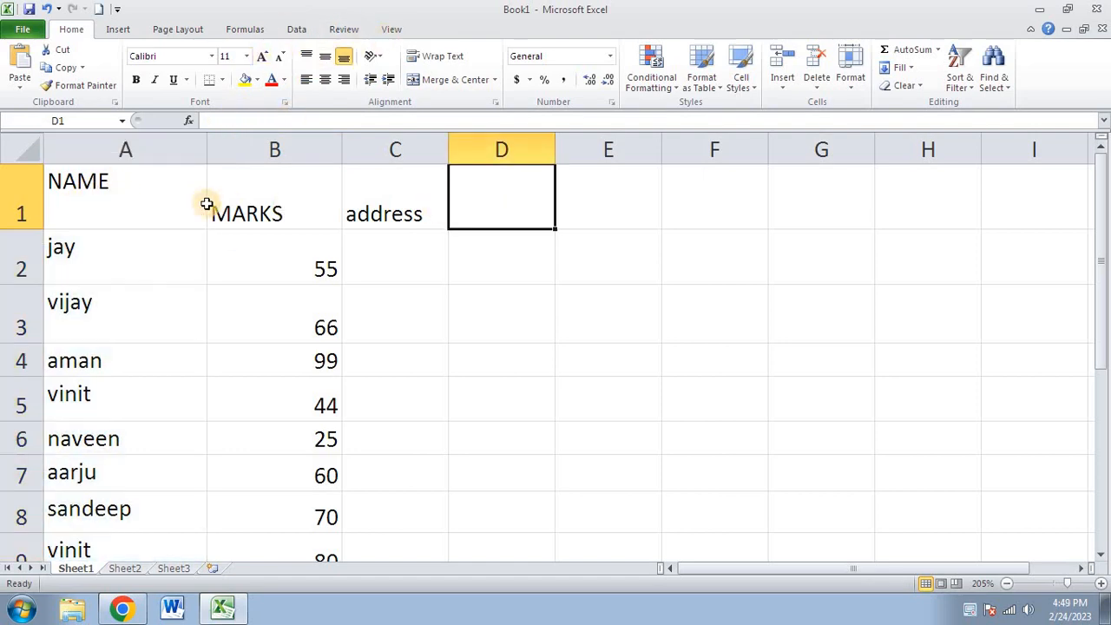
{"action": "left_click", "coordinate": [127, 150]}
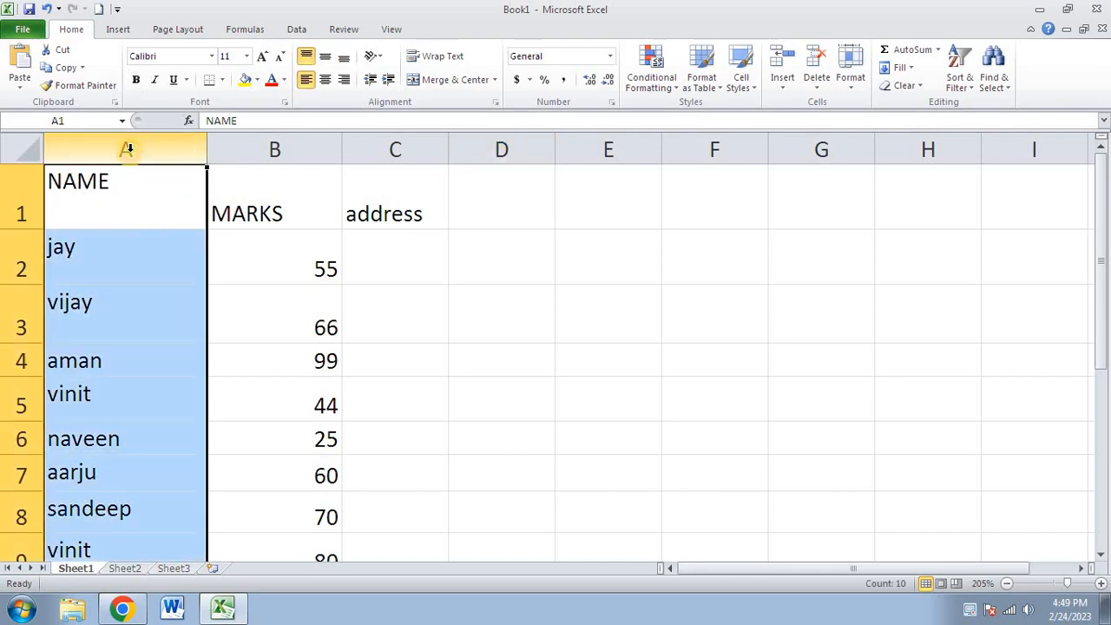
{"action": "left_click", "coordinate": [131, 149]}
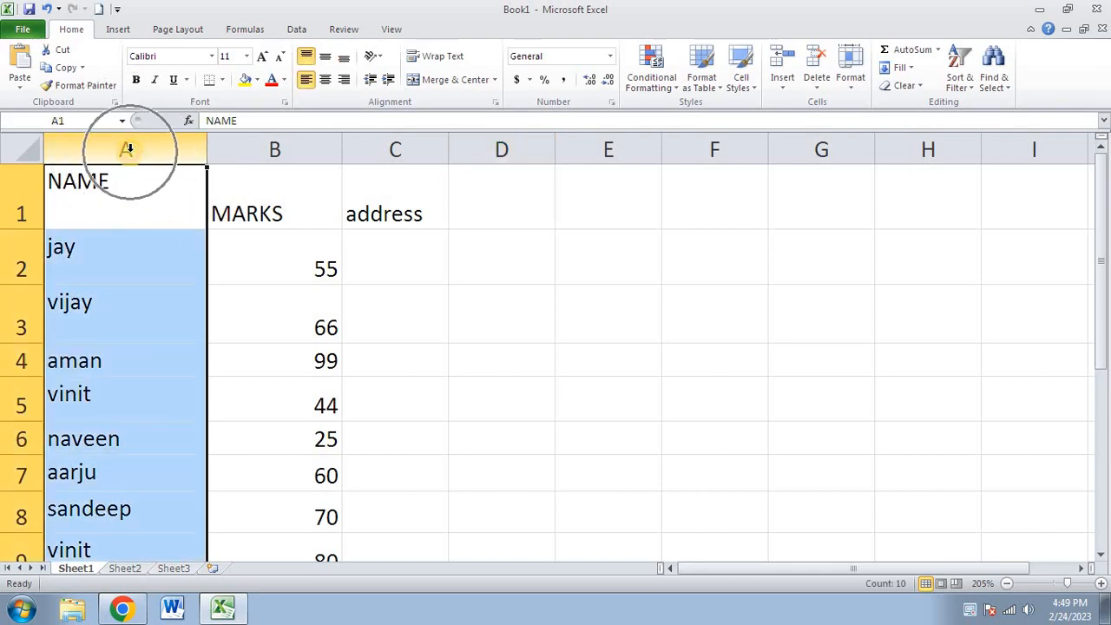
{"action": "left_click", "coordinate": [325, 59]}
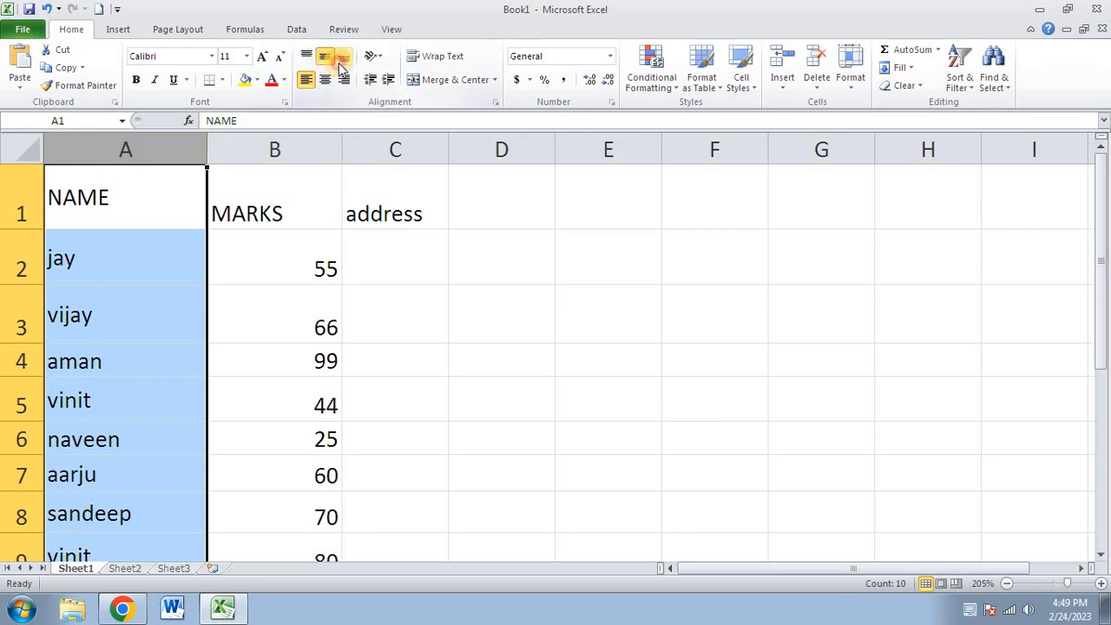
{"action": "left_click", "coordinate": [341, 59]}
{"action": "left_click", "coordinate": [345, 79]}
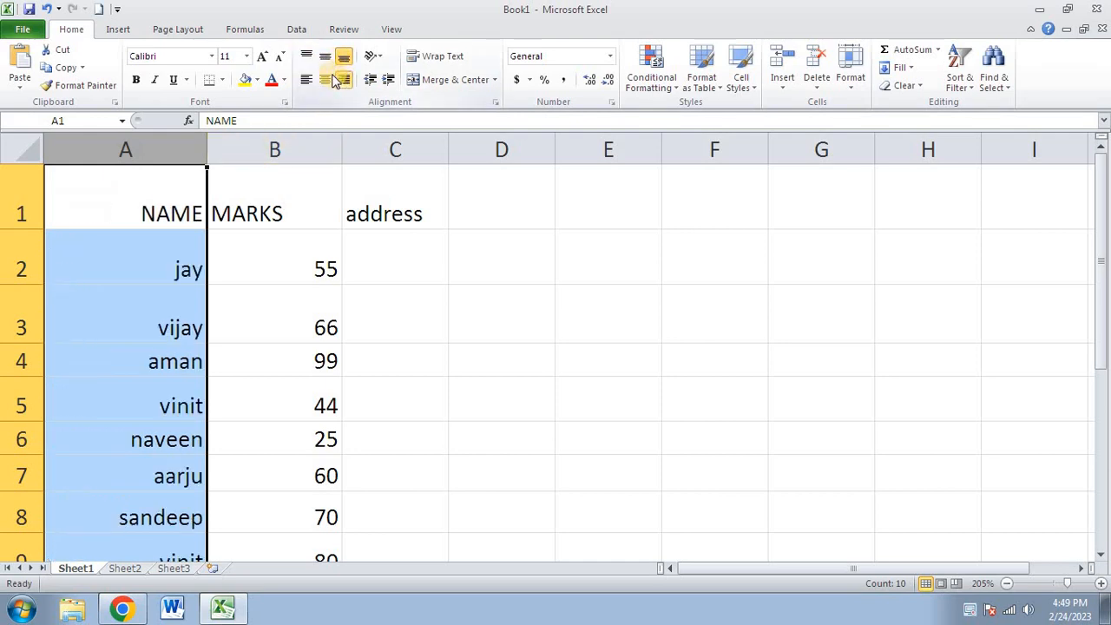
{"action": "left_click", "coordinate": [326, 80]}
{"action": "left_click", "coordinate": [308, 79]}
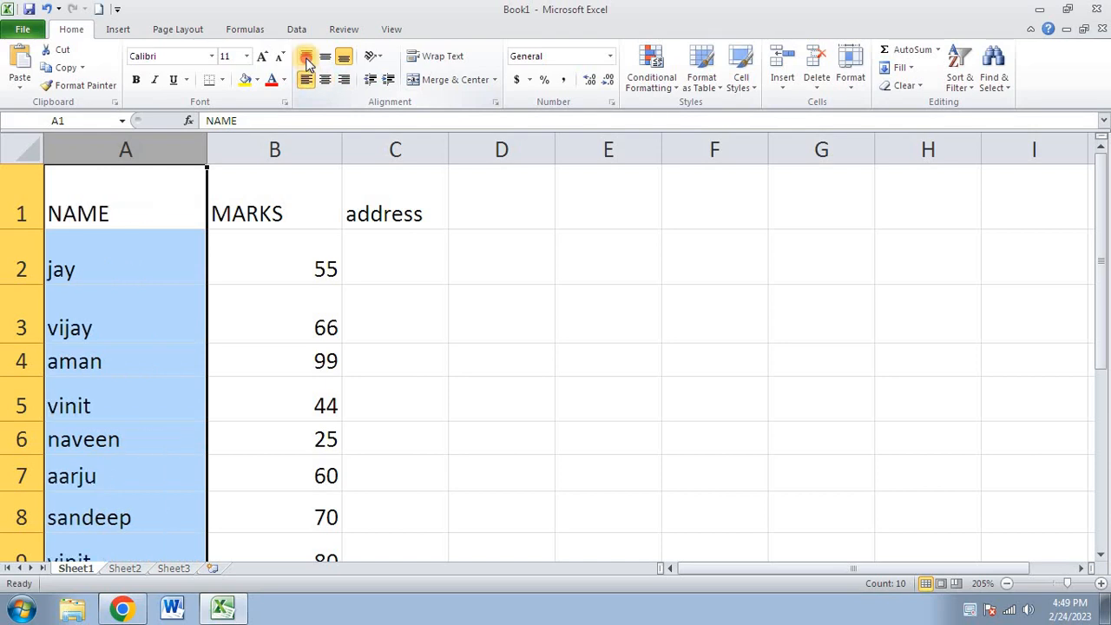
{"action": "left_click", "coordinate": [306, 57]}
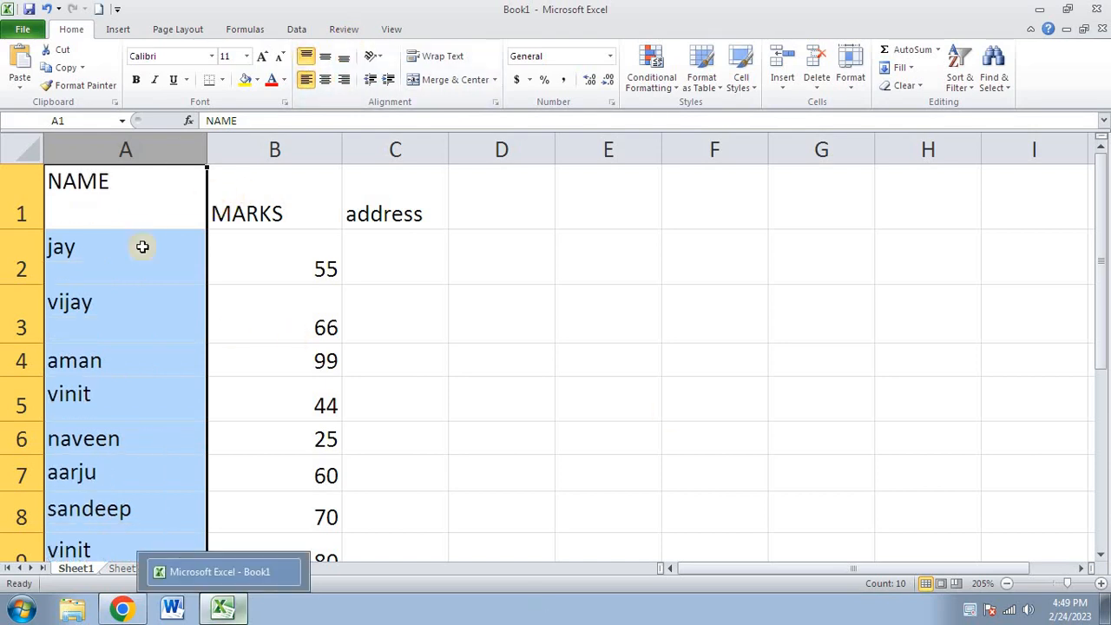
{"action": "left_click", "coordinate": [418, 359]}
{"action": "left_click", "coordinate": [159, 199]}
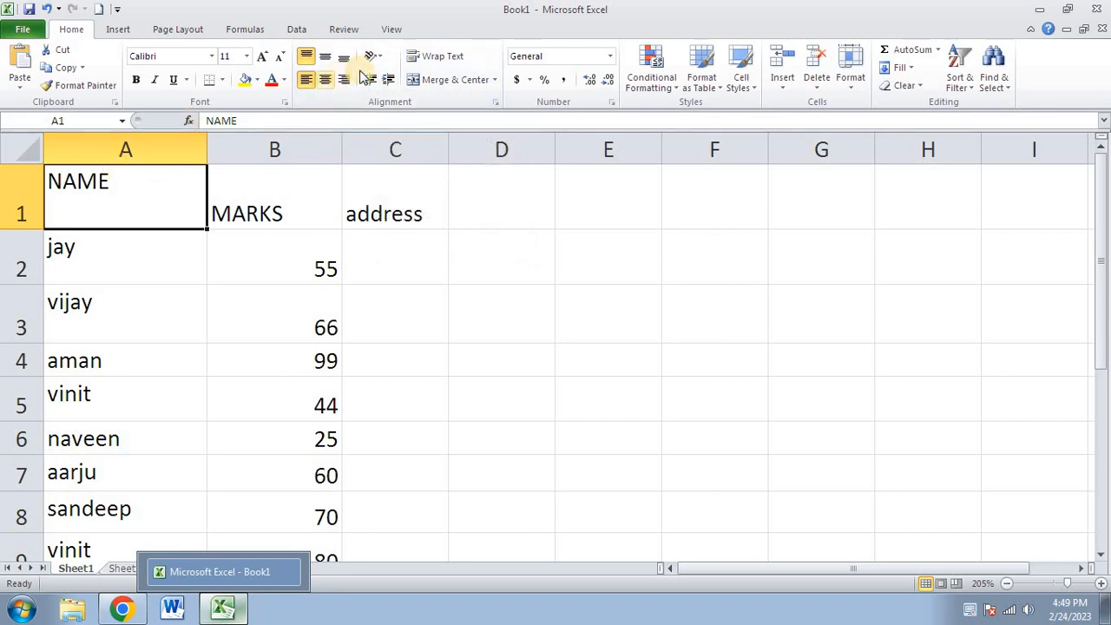
- Try Angle Clockwise and Angle Counterclockwise orientations on NAME in A1
{"action": "left_click", "coordinate": [126, 253]}
{"action": "left_click", "coordinate": [130, 185]}
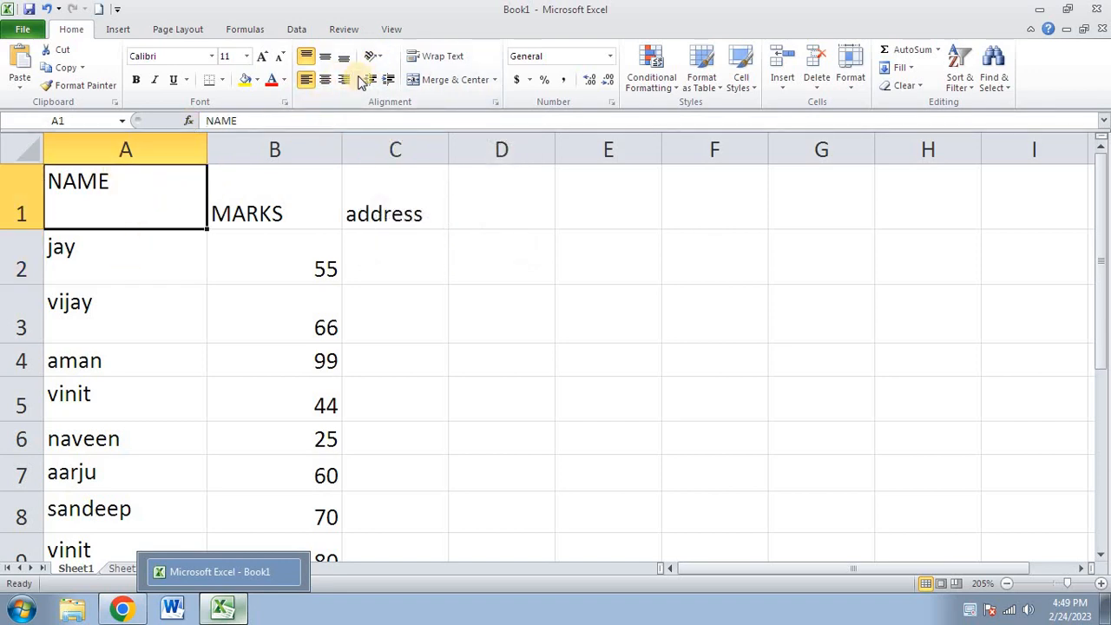
{"action": "left_click", "coordinate": [371, 55]}
{"action": "left_click", "coordinate": [393, 93]}
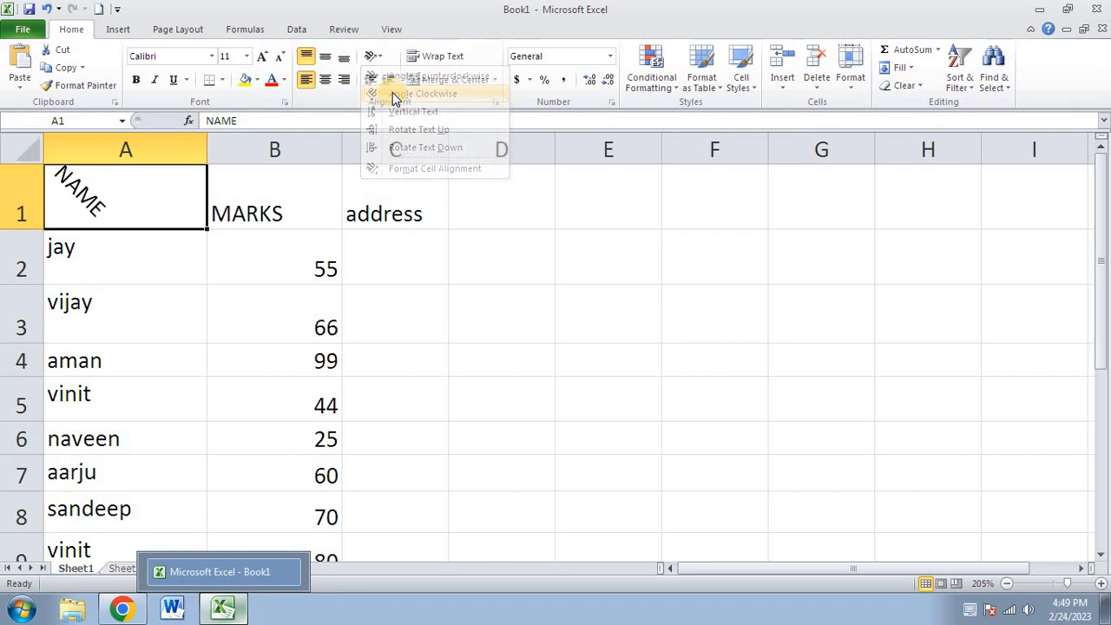
{"action": "left_click", "coordinate": [373, 56]}
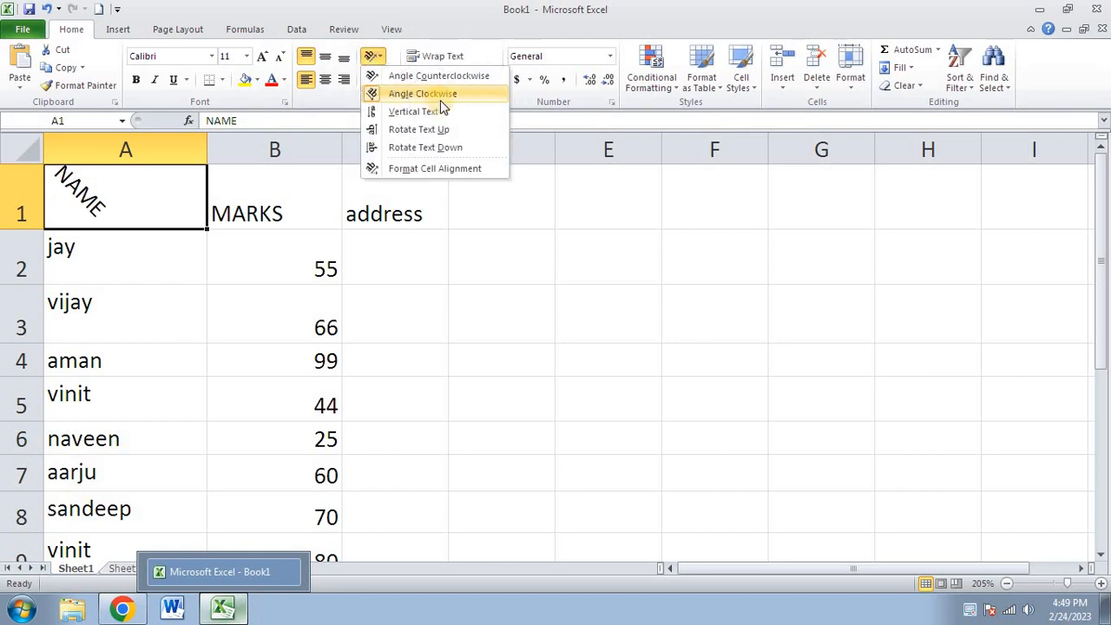
{"action": "left_click", "coordinate": [440, 100]}
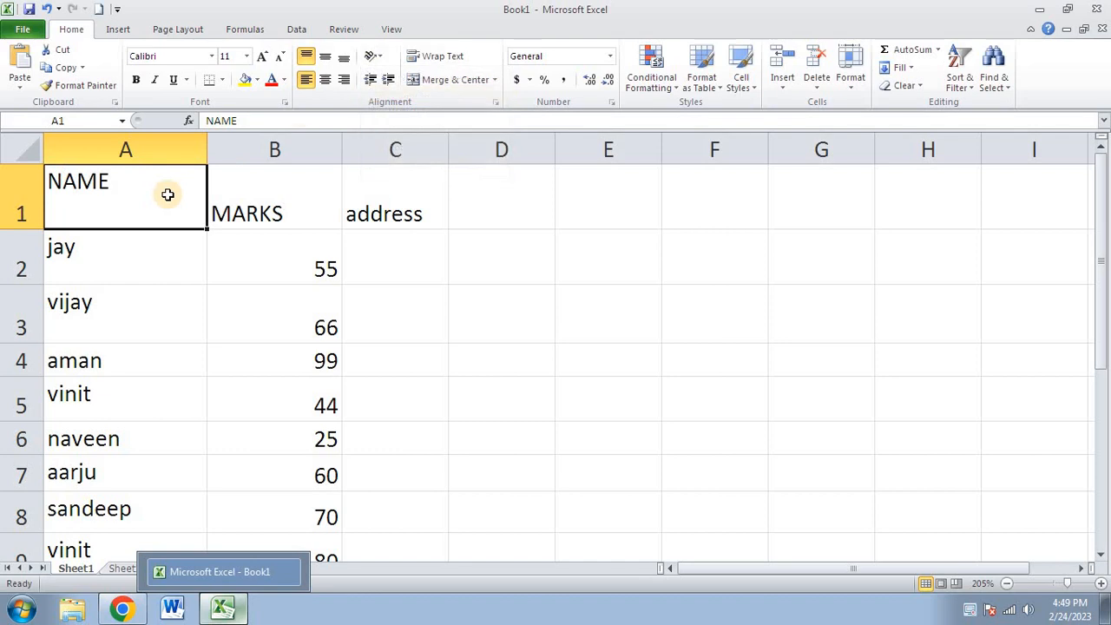
{"action": "left_click", "coordinate": [379, 61]}
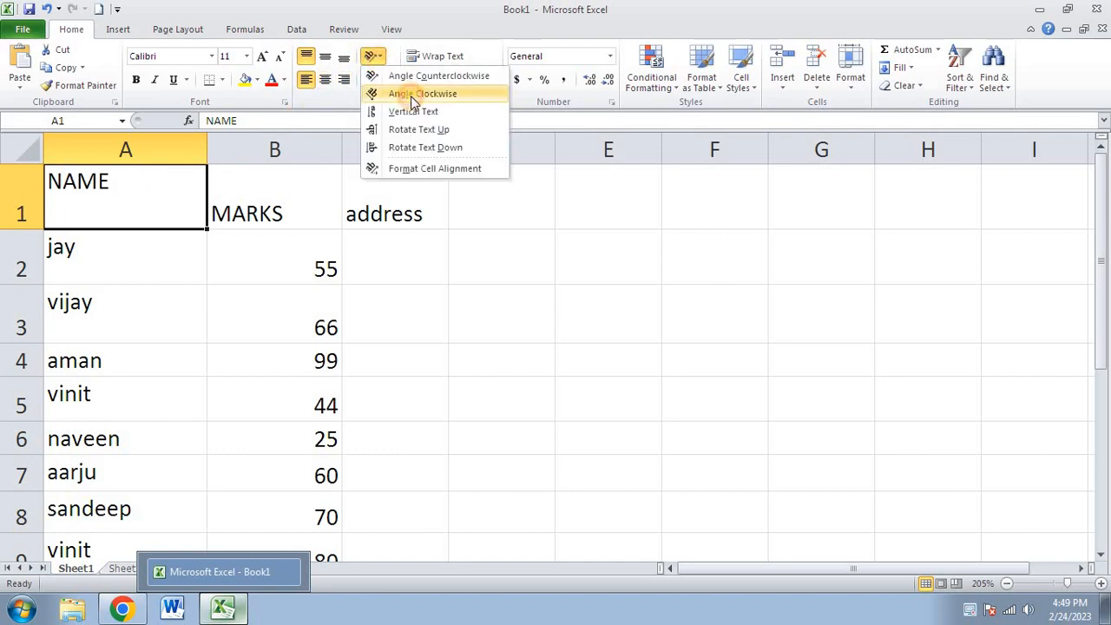
{"action": "left_click", "coordinate": [414, 95]}
{"action": "left_click", "coordinate": [372, 56]}
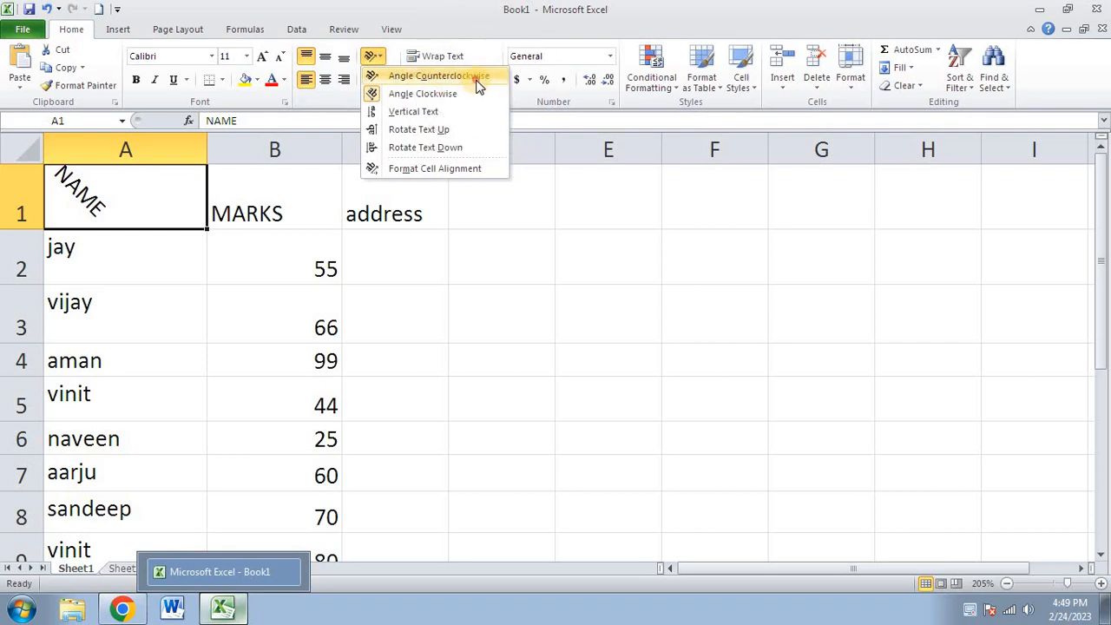
{"action": "left_click", "coordinate": [438, 77]}
- Stack NAME vertically with a taller row 1, try Rotate Text Up, then settle on Angle Counterclockwise
{"action": "left_click", "coordinate": [380, 57]}
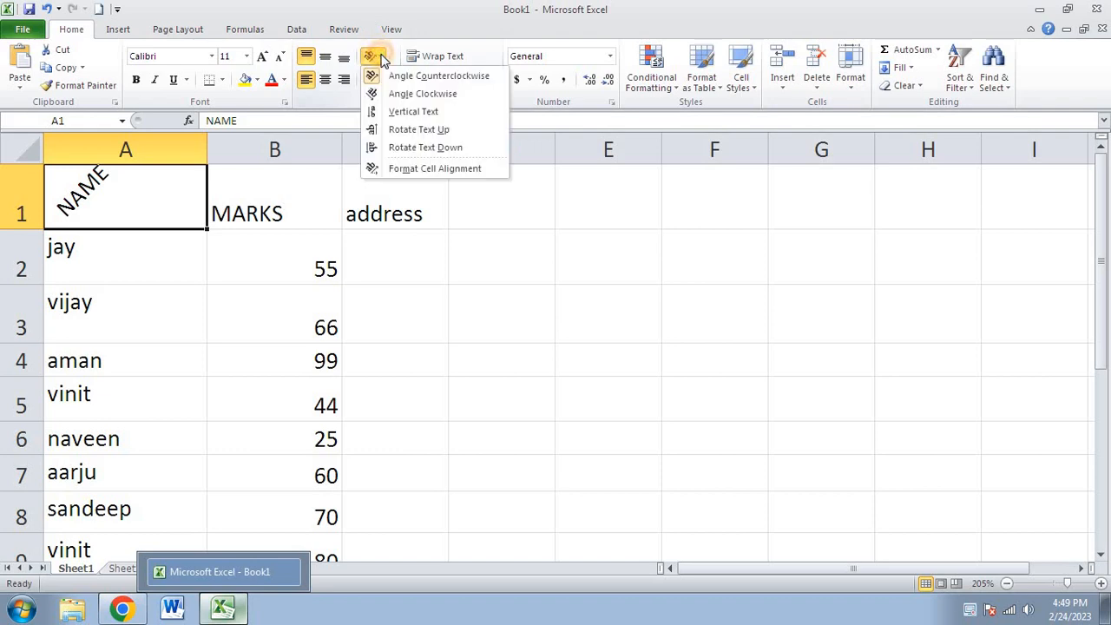
{"action": "left_click", "coordinate": [455, 111]}
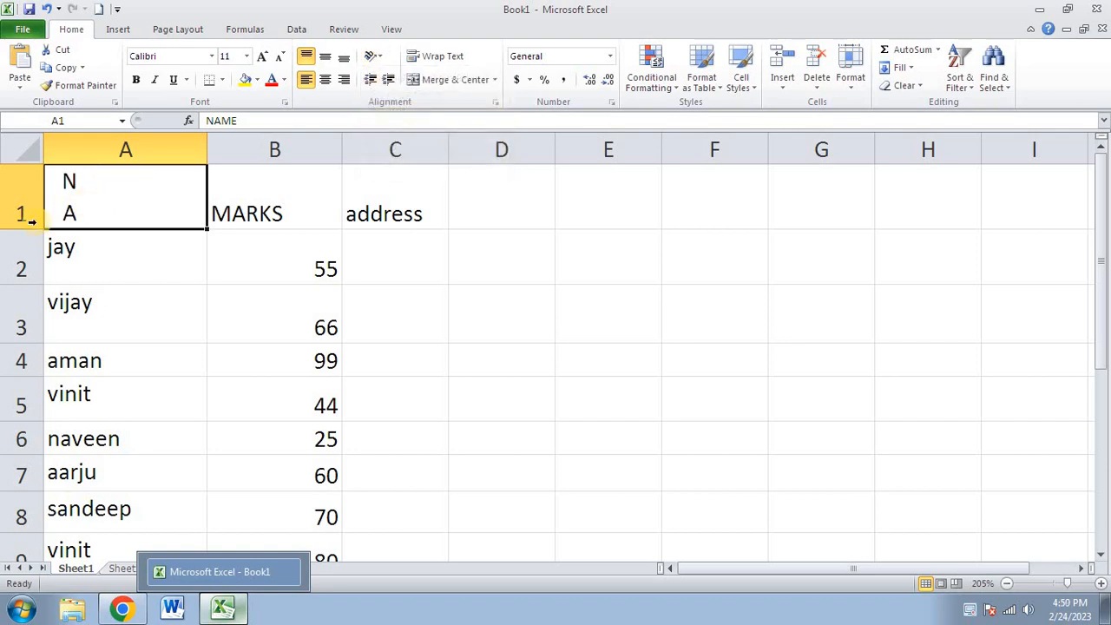
{"action": "left_click_drag", "start_coordinate": [25, 230], "coordinate": [23, 255]}
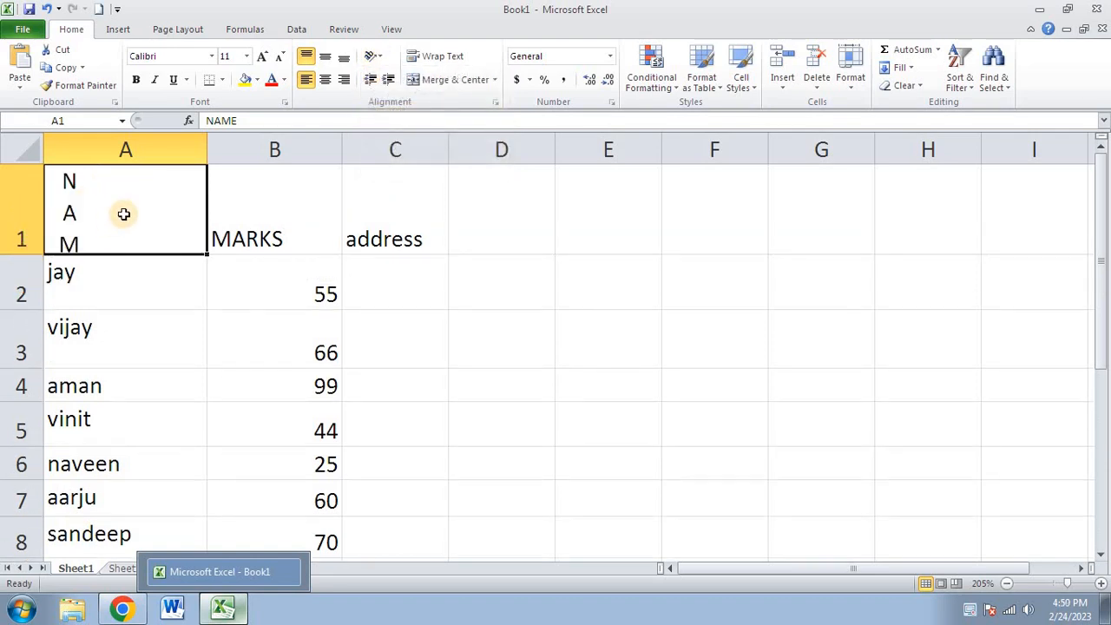
{"action": "left_click", "coordinate": [380, 59]}
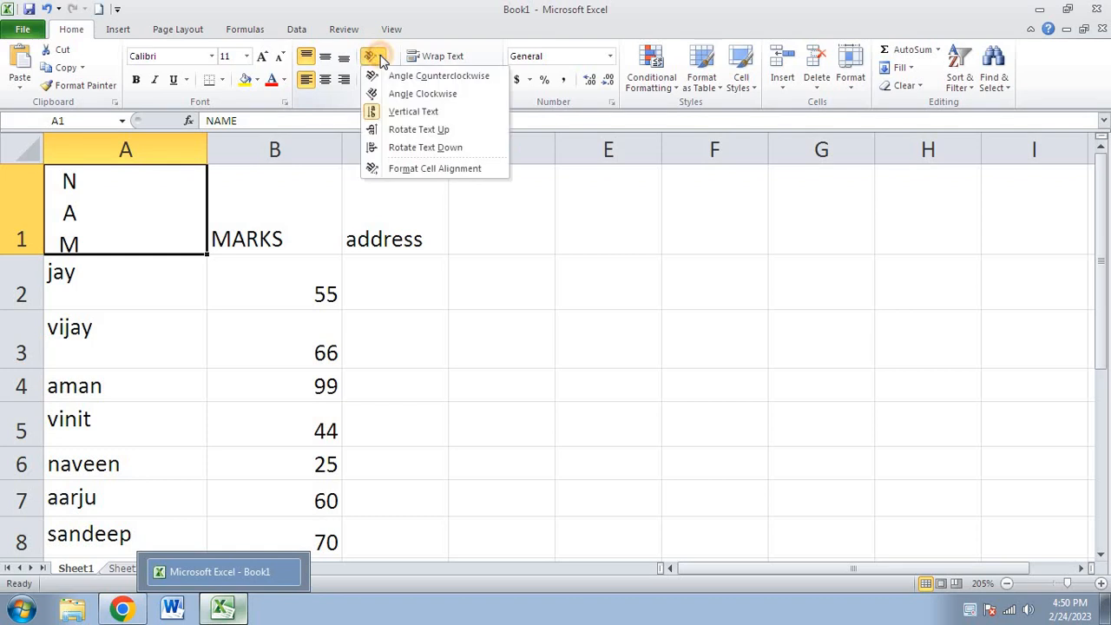
{"action": "left_click", "coordinate": [410, 128]}
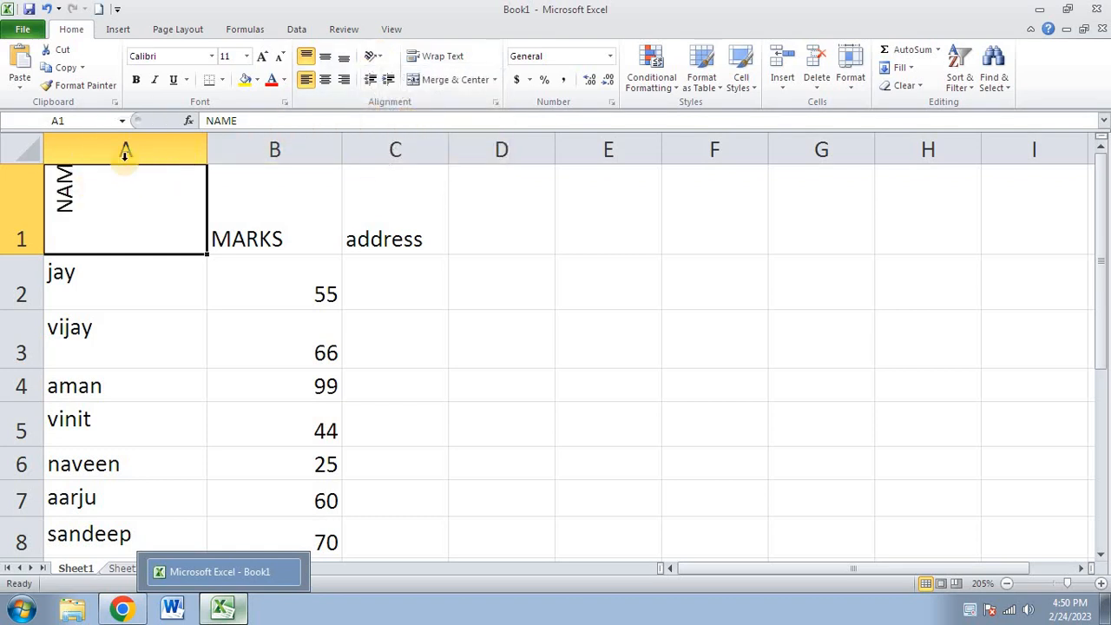
{"action": "left_click", "coordinate": [372, 58]}
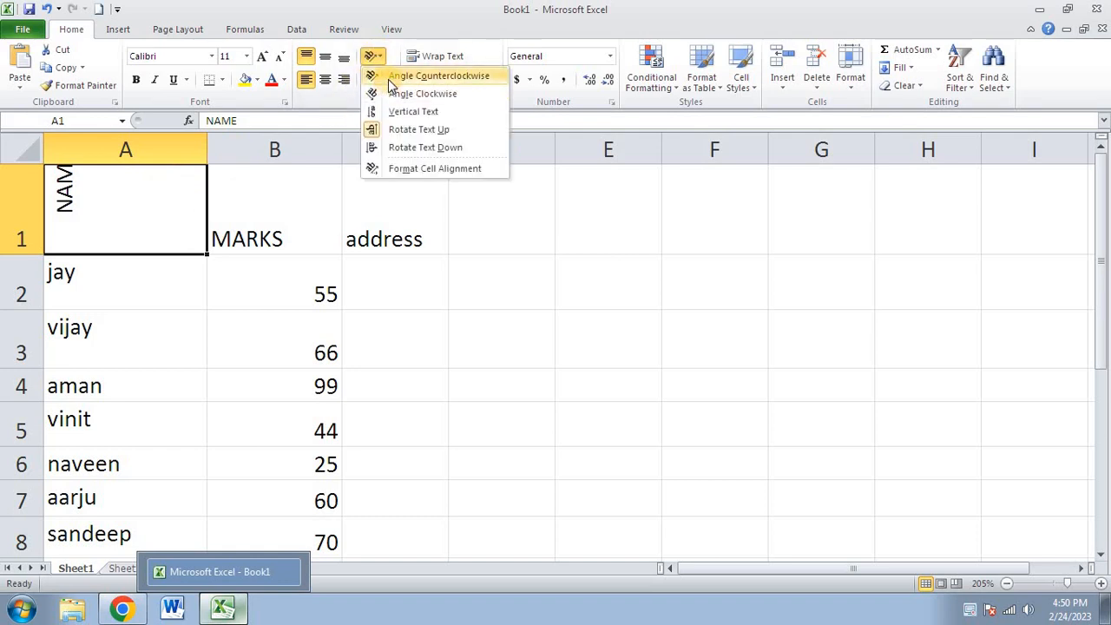
{"action": "left_click", "coordinate": [385, 76]}
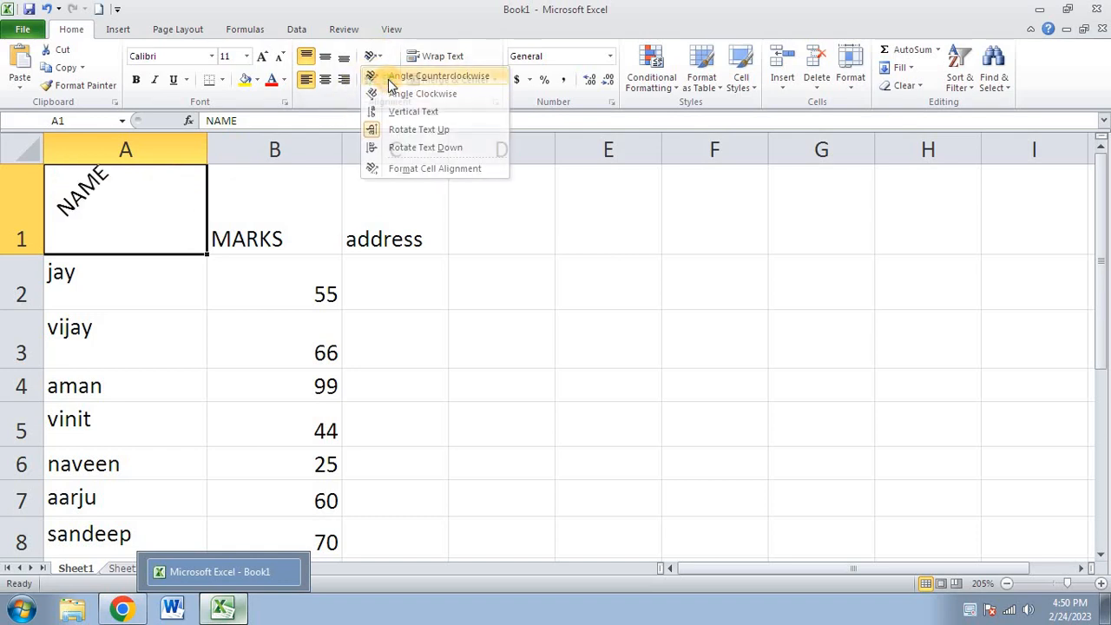
{"action": "left_click", "coordinate": [124, 151]}
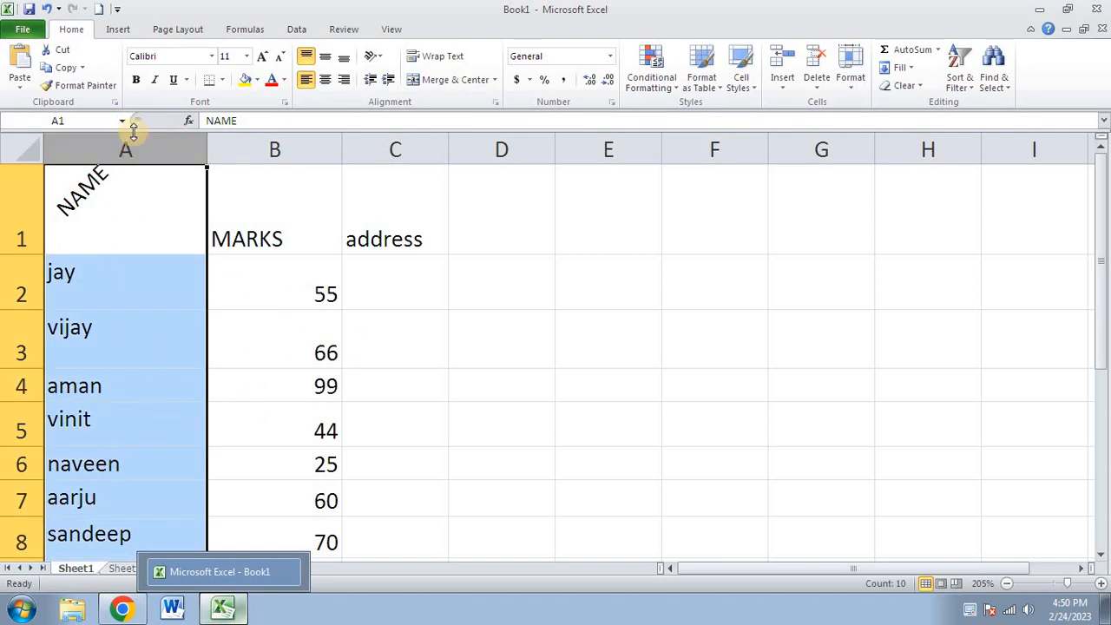
- Try Angle Clockwise and Vertical Text on column A, leaving it on Rotate Text Up
{"action": "left_click", "coordinate": [373, 56]}
{"action": "left_click", "coordinate": [399, 93]}
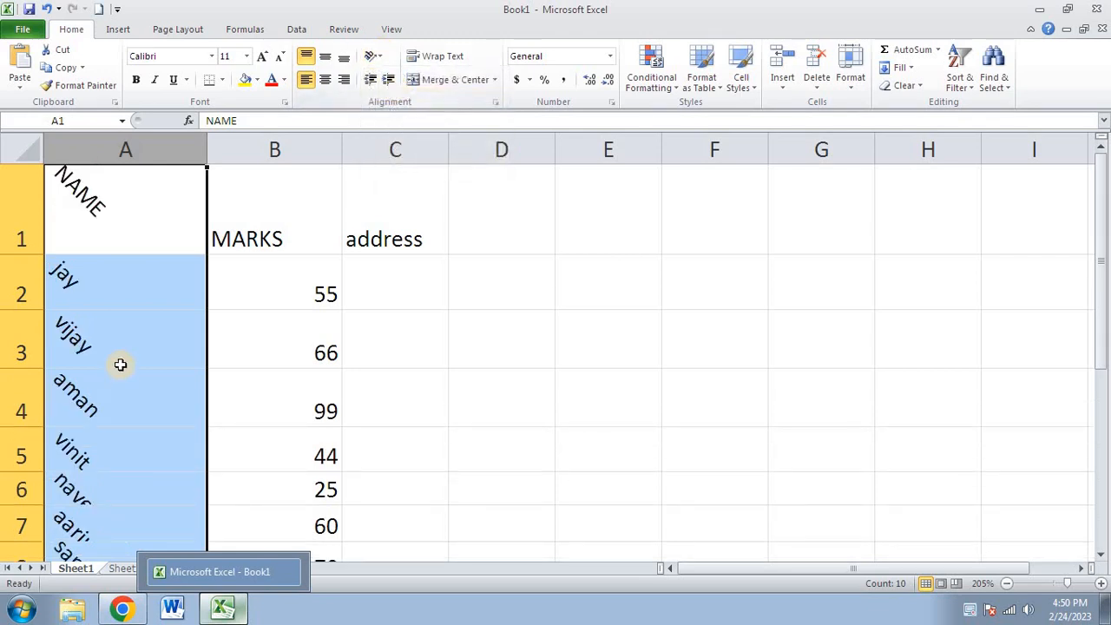
{"action": "left_click", "coordinate": [373, 56]}
{"action": "left_click", "coordinate": [390, 110]}
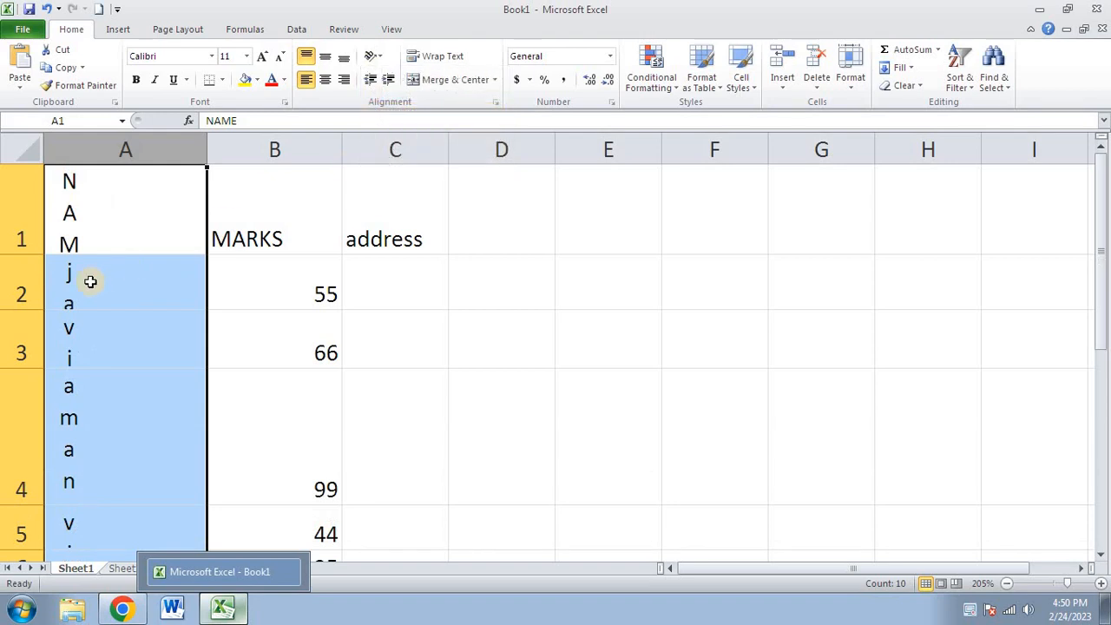
{"action": "left_click", "coordinate": [373, 56]}
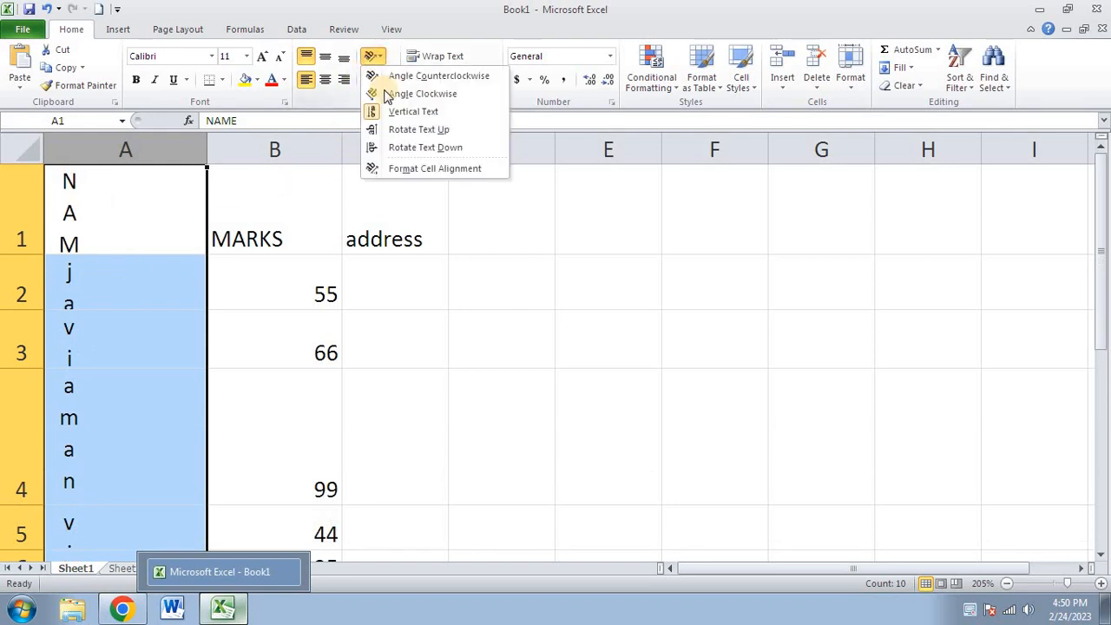
{"action": "left_click", "coordinate": [402, 131]}
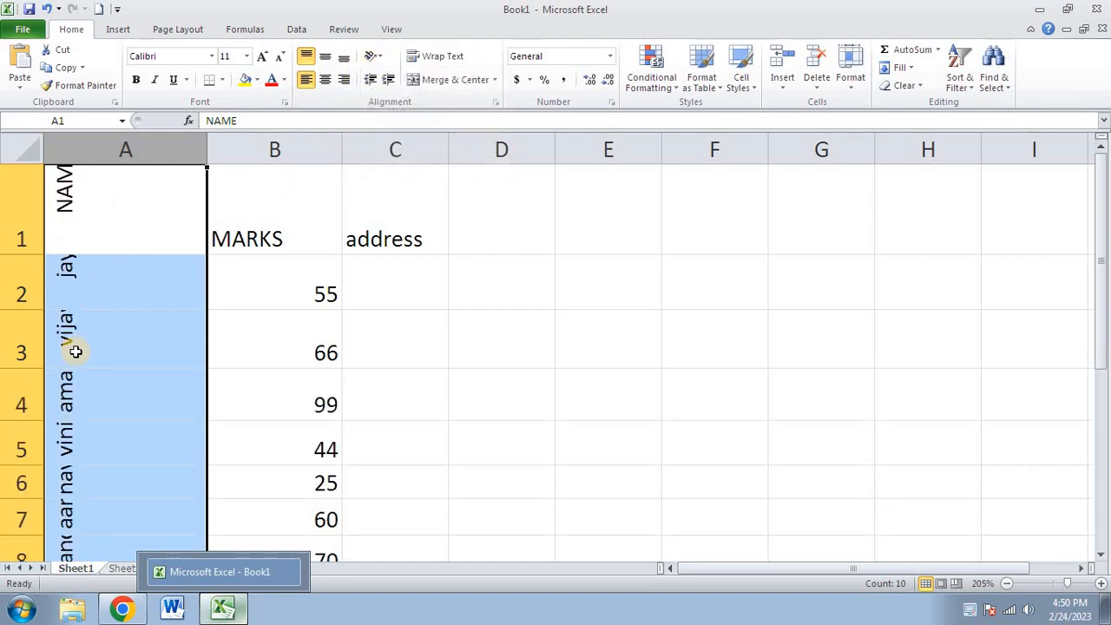
{"action": "scroll", "coordinate": [76, 350], "scroll_direction": "down", "scroll_amount": 1}
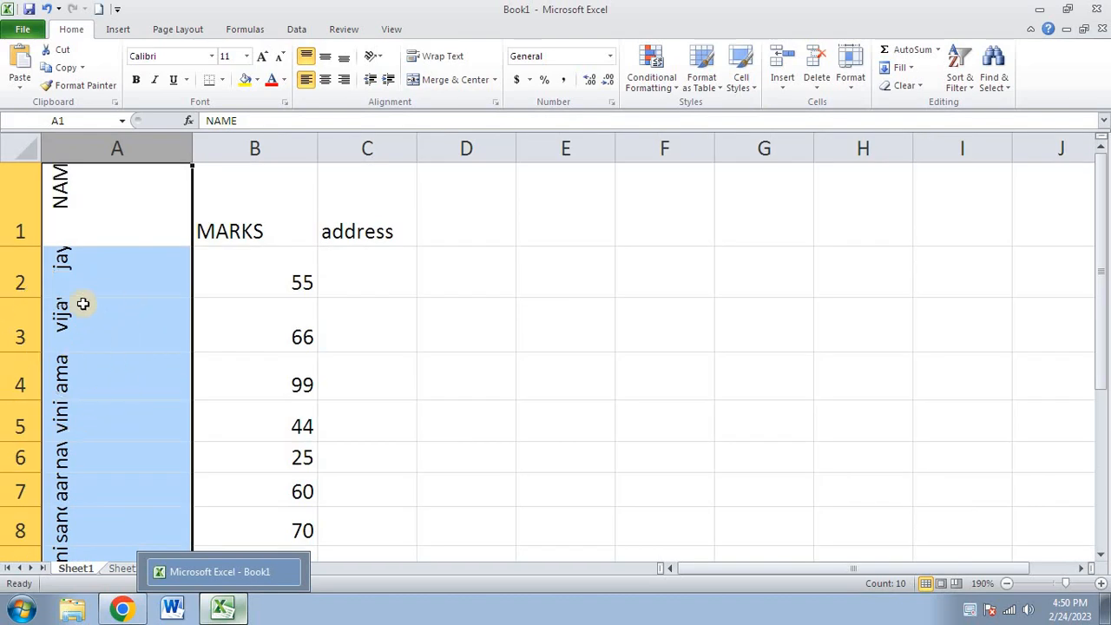
- Bring up Format Cell Alignment from the Orientation menu
{"action": "left_click", "coordinate": [373, 56]}
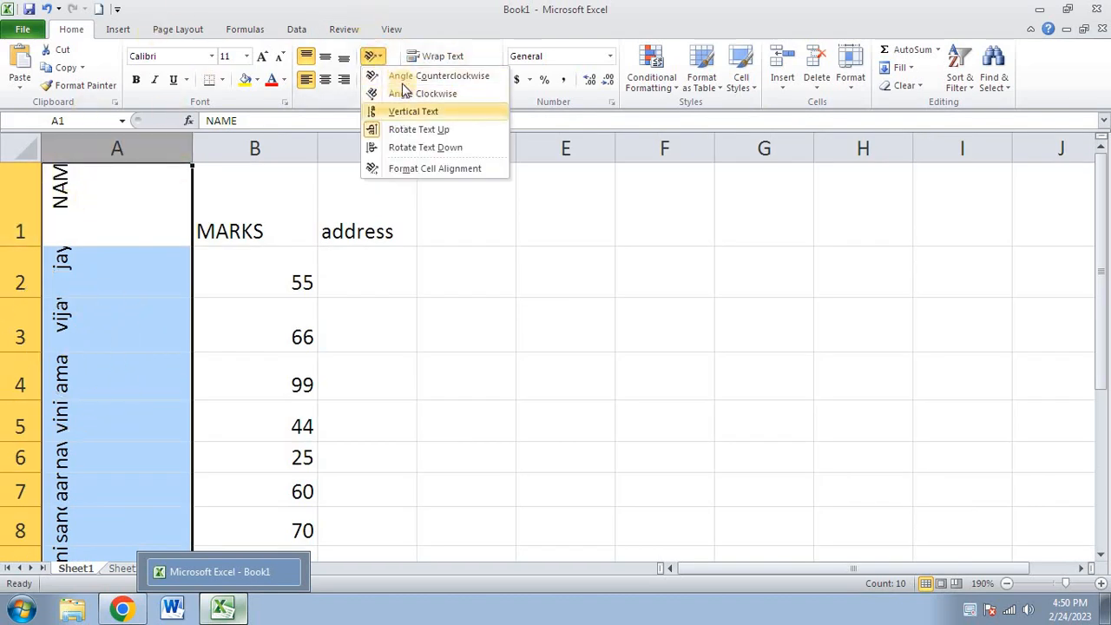
{"action": "left_click", "coordinate": [461, 170]}
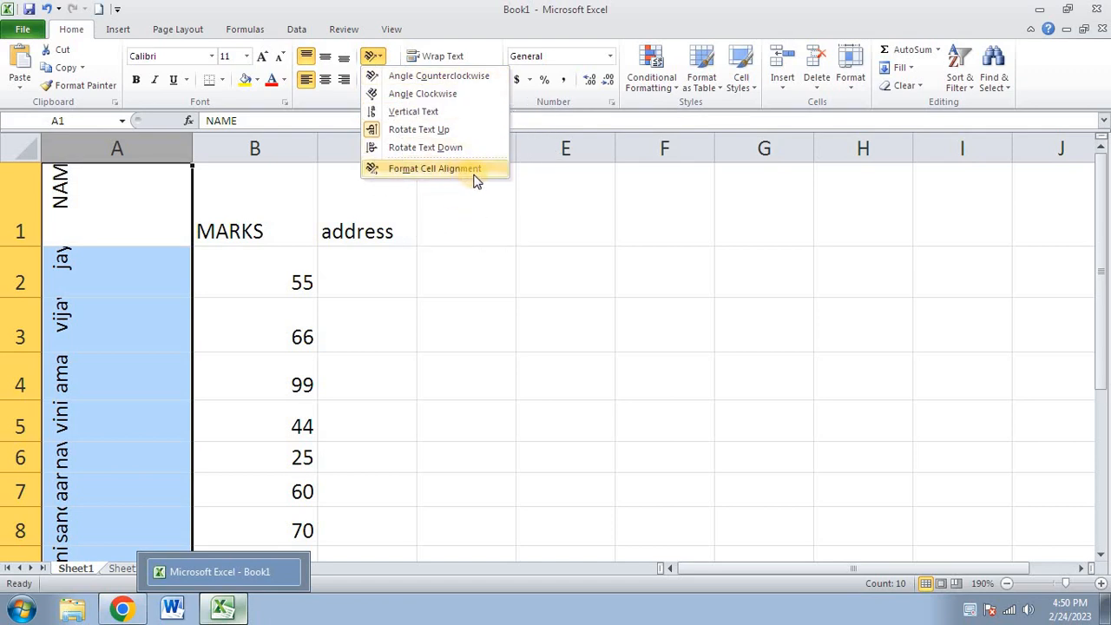
{"action": "left_click", "coordinate": [475, 177]}
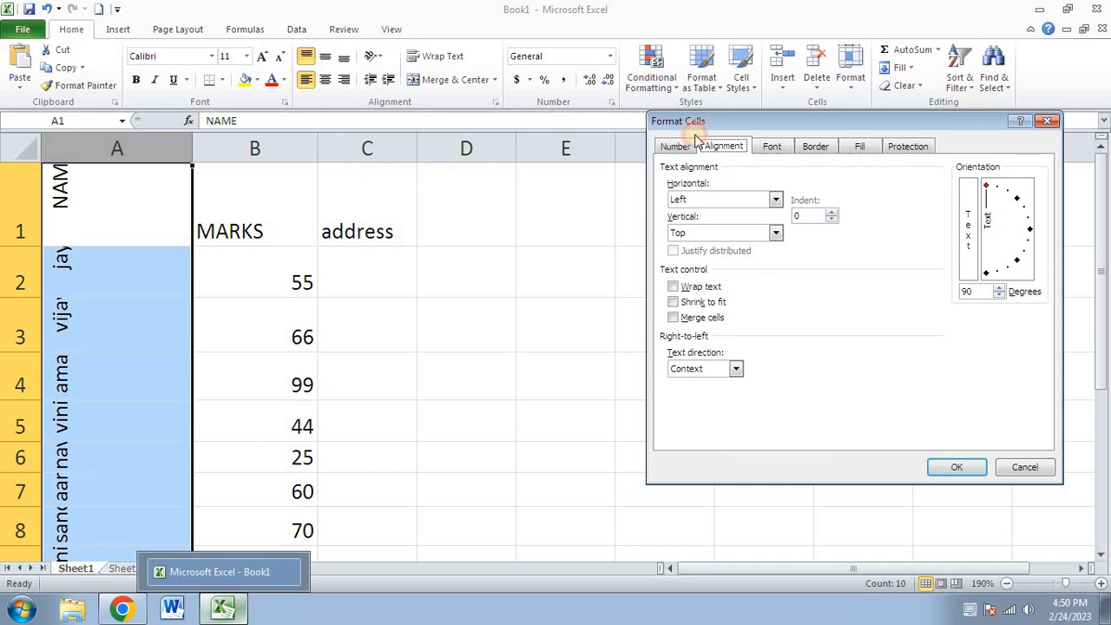
- Set the column A text orientation to 30 degrees in Format Cells and apply it
{"action": "left_click_drag", "start_coordinate": [695, 127], "coordinate": [400, 142]}
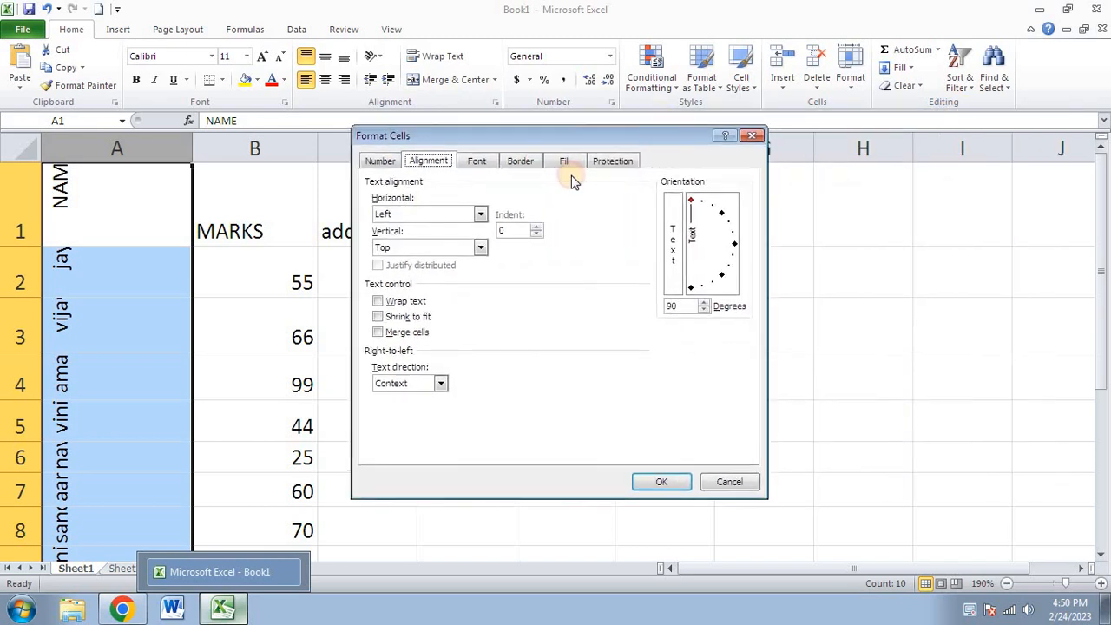
{"action": "left_click", "coordinate": [722, 217]}
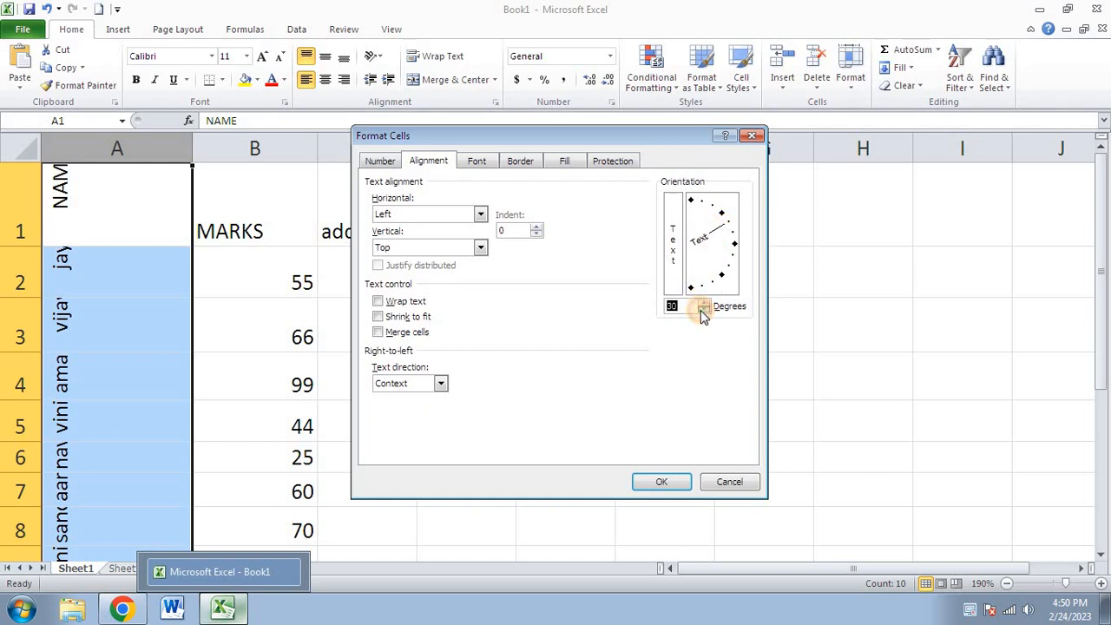
{"action": "left_click", "coordinate": [701, 309]}
{"action": "left_click", "coordinate": [701, 310]}
{"action": "left_click", "coordinate": [701, 310]}
{"action": "left_click", "coordinate": [701, 310]}
{"action": "left_click", "coordinate": [703, 303]}
{"action": "left_click", "coordinate": [704, 304]}
{"action": "left_click", "coordinate": [704, 304]}
{"action": "key", "text": "ctrl"}
{"action": "left_click", "coordinate": [661, 482]}
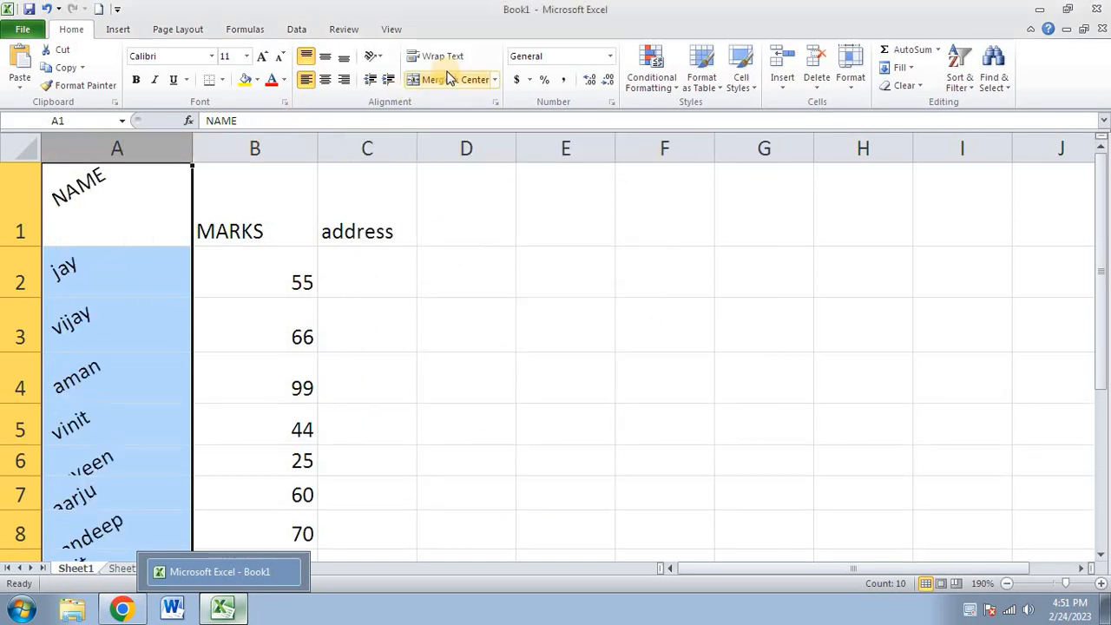
- Set the column A orientation back to 0 degrees in Format Cells and apply it
{"action": "left_click", "coordinate": [375, 58]}
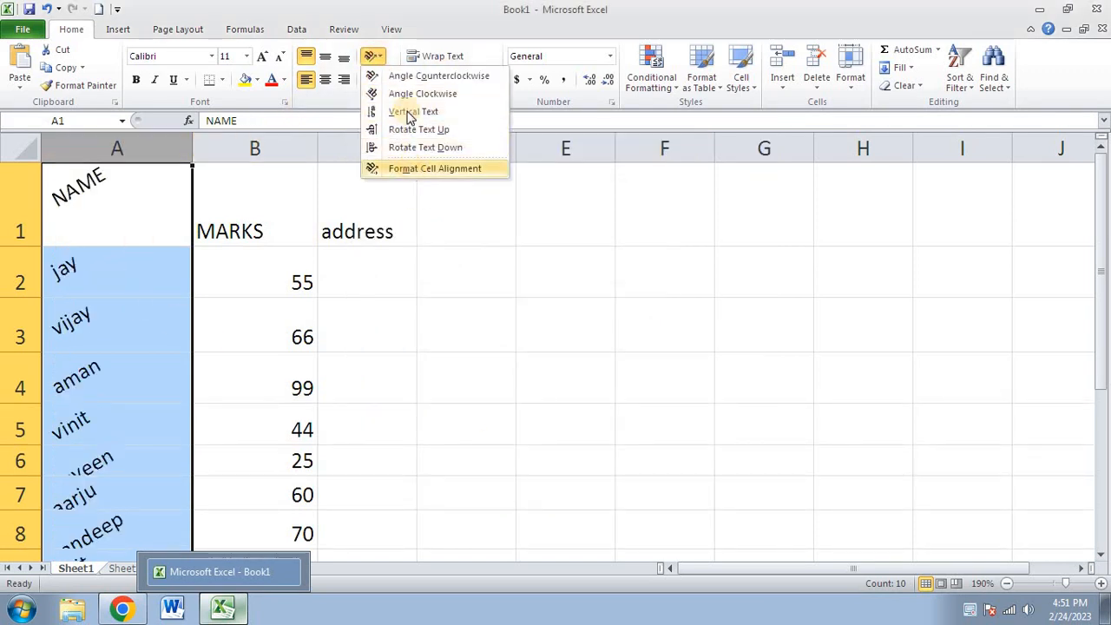
{"action": "left_click", "coordinate": [417, 168]}
{"action": "left_click_drag", "start_coordinate": [728, 222], "coordinate": [733, 250]}
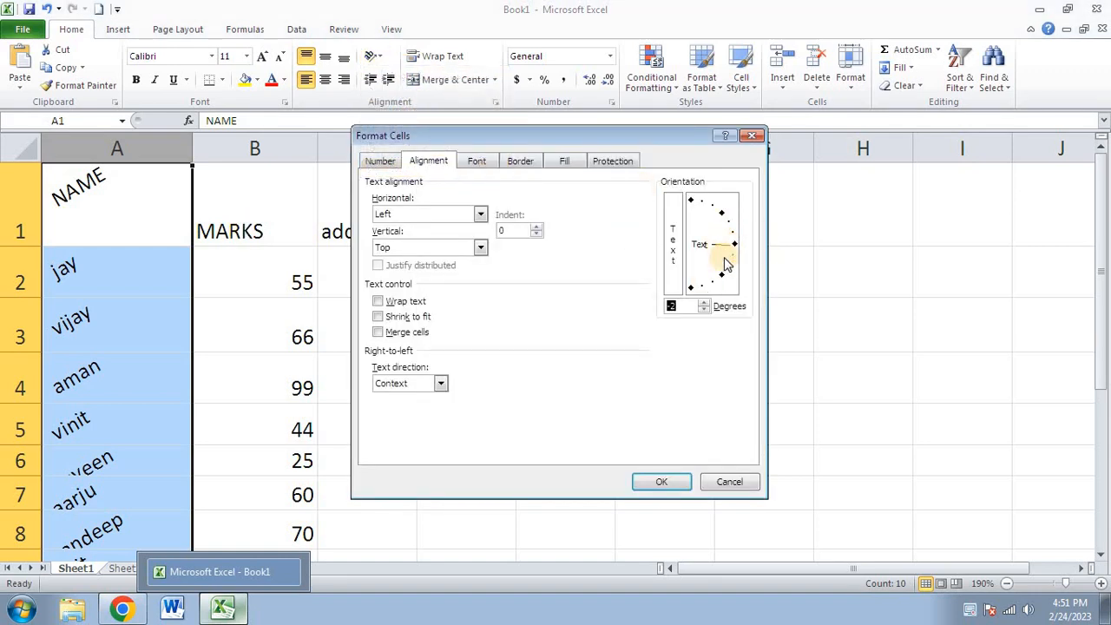
{"action": "left_click", "coordinate": [685, 303]}
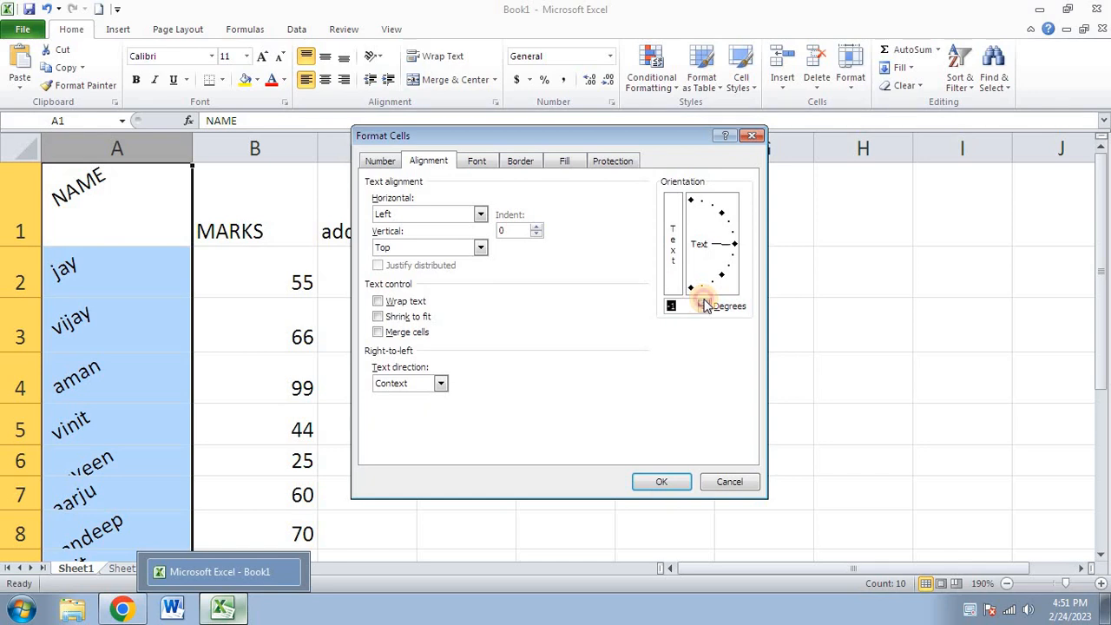
{"action": "left_click", "coordinate": [704, 302]}
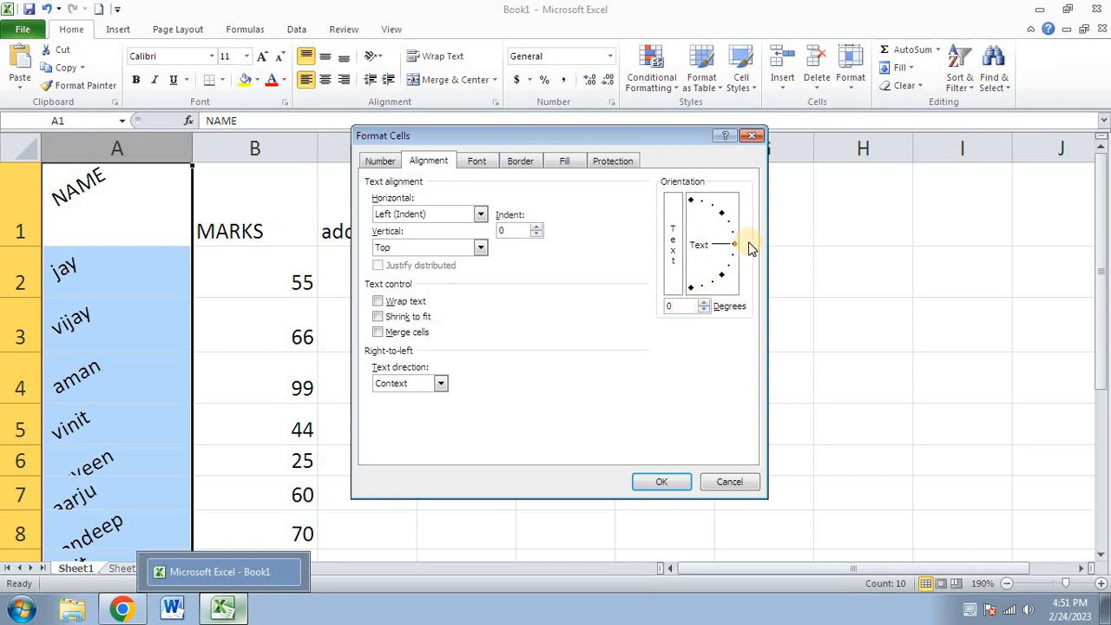
{"action": "left_click", "coordinate": [659, 483]}
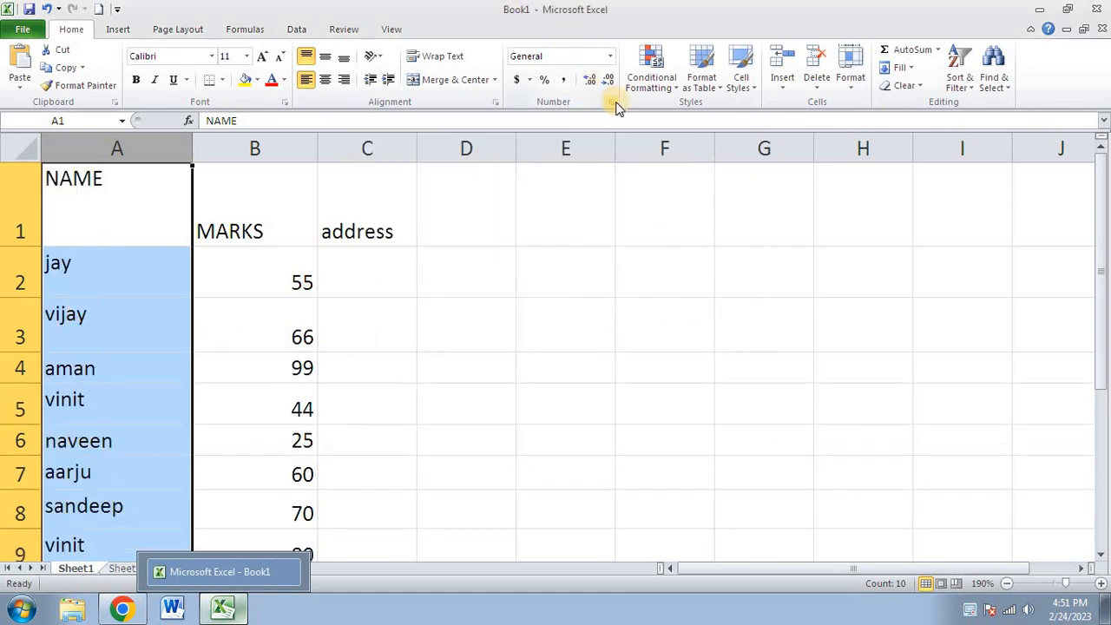
- Dismiss the orientation menu and widen column A by dragging its border
{"action": "left_click", "coordinate": [373, 59]}
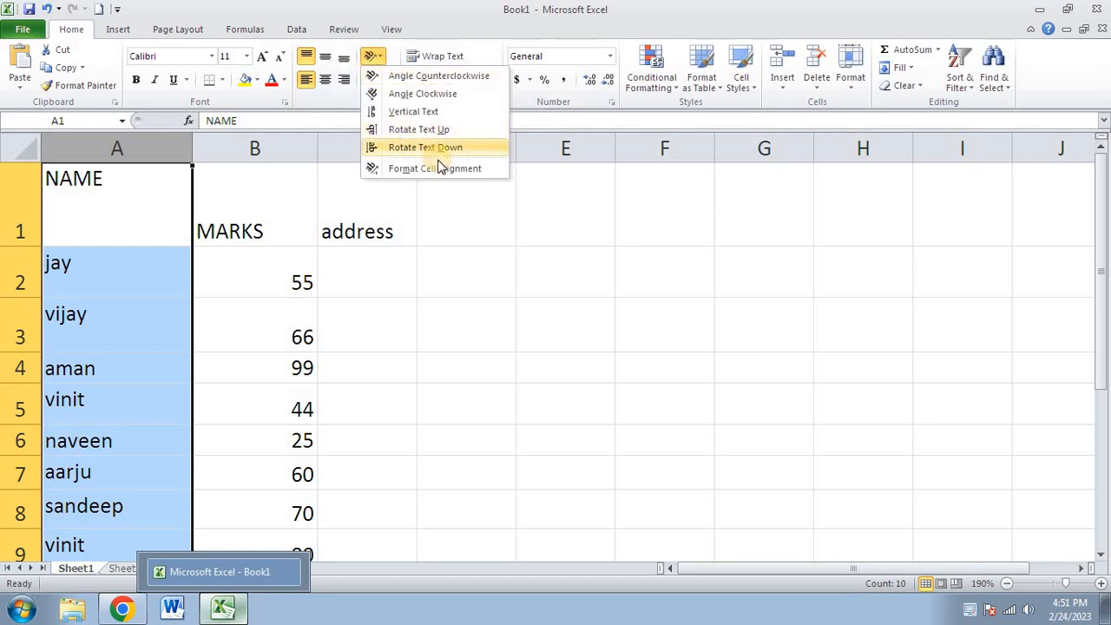
{"action": "left_click", "coordinate": [113, 153]}
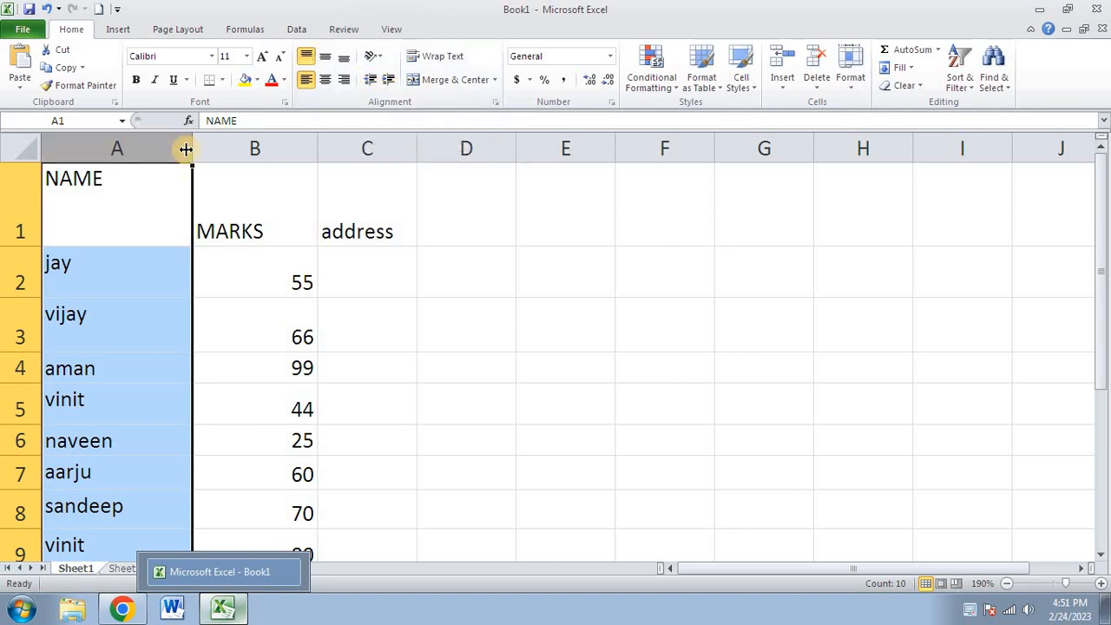
{"action": "left_click_drag", "start_coordinate": [194, 151], "coordinate": [229, 150]}
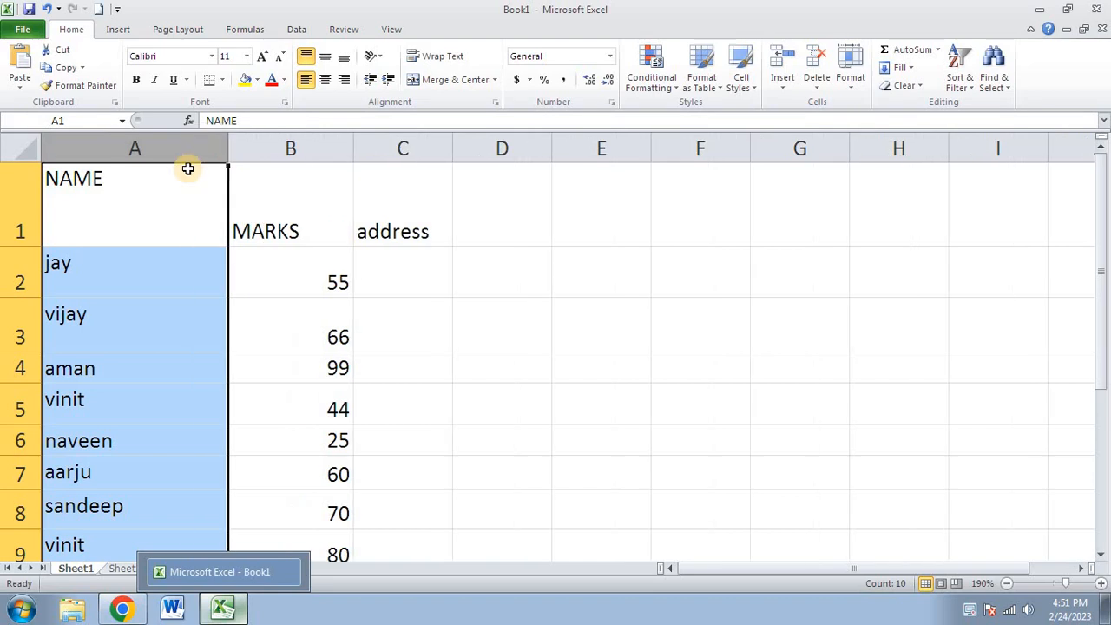
{"action": "left_click", "coordinate": [78, 194]}
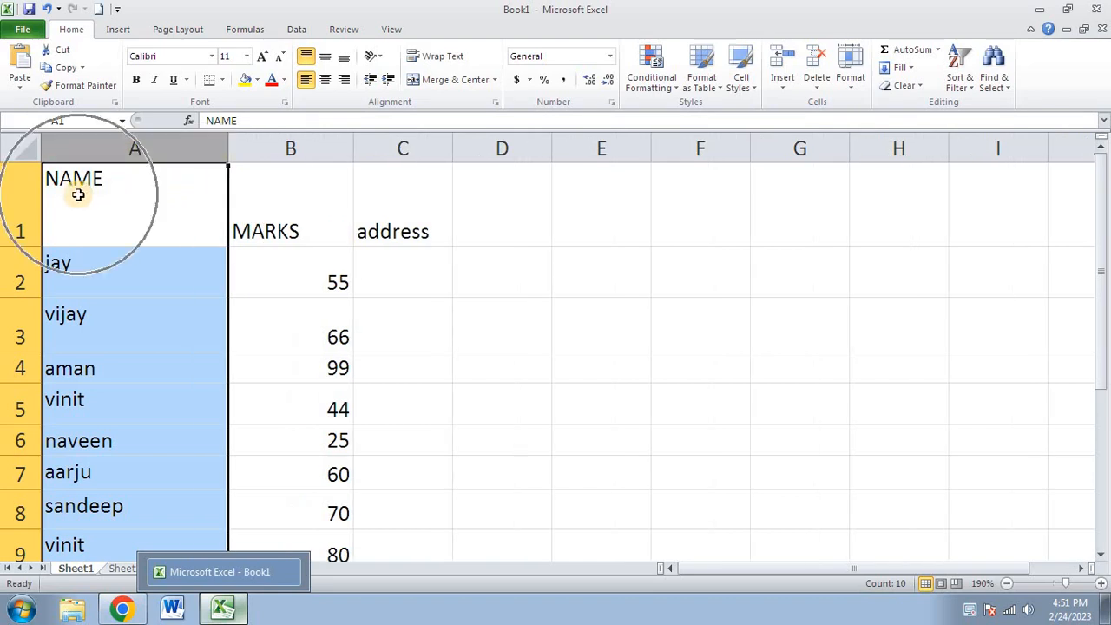
- Increase the column A indent six steps, then decrease it six steps
{"action": "left_click", "coordinate": [388, 80]}
{"action": "left_click", "coordinate": [388, 80]}
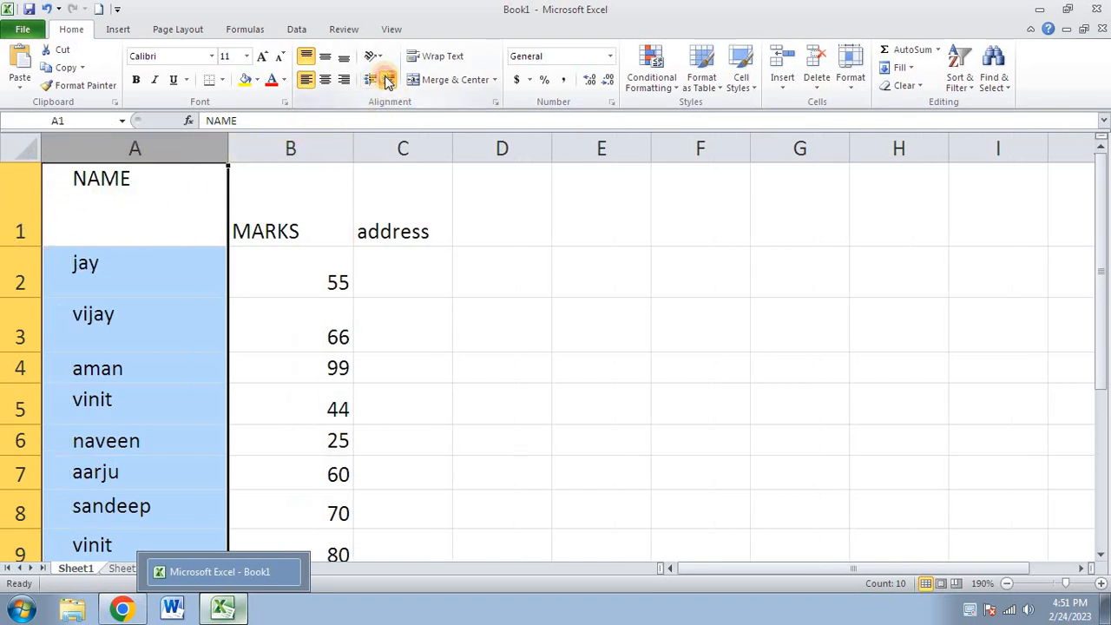
{"action": "left_click", "coordinate": [388, 80]}
{"action": "left_click", "coordinate": [388, 80]}
{"action": "left_click", "coordinate": [388, 80]}
{"action": "left_click", "coordinate": [388, 80]}
{"action": "left_click", "coordinate": [388, 80]}
{"action": "left_click", "coordinate": [388, 80]}
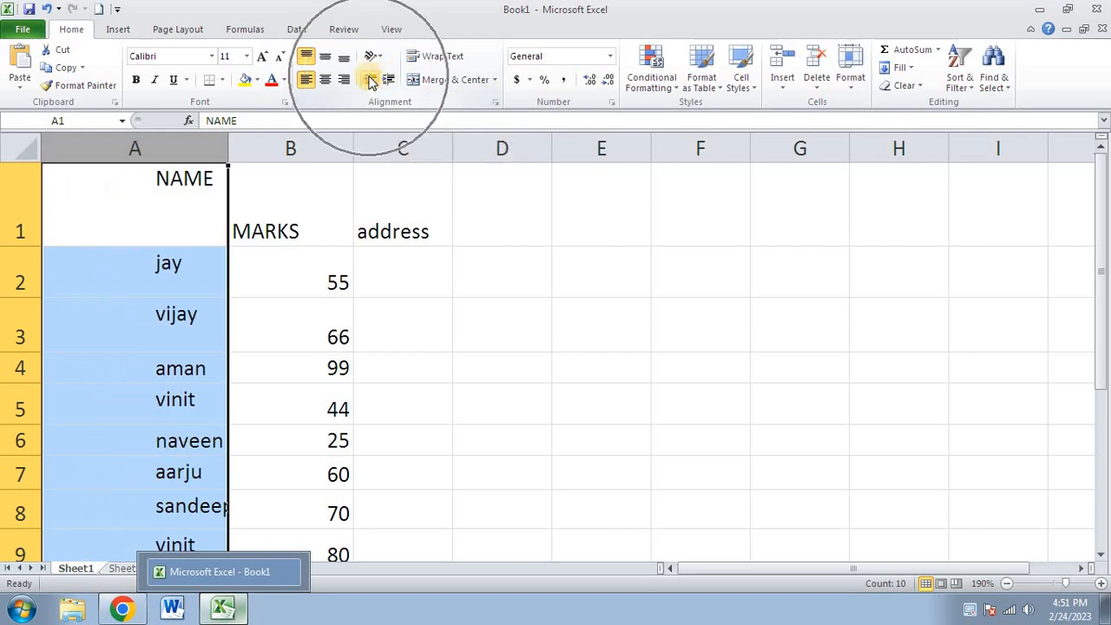
{"action": "left_click", "coordinate": [371, 80]}
{"action": "left_click", "coordinate": [371, 80]}
{"action": "left_click", "coordinate": [370, 80]}
{"action": "left_click", "coordinate": [370, 79]}
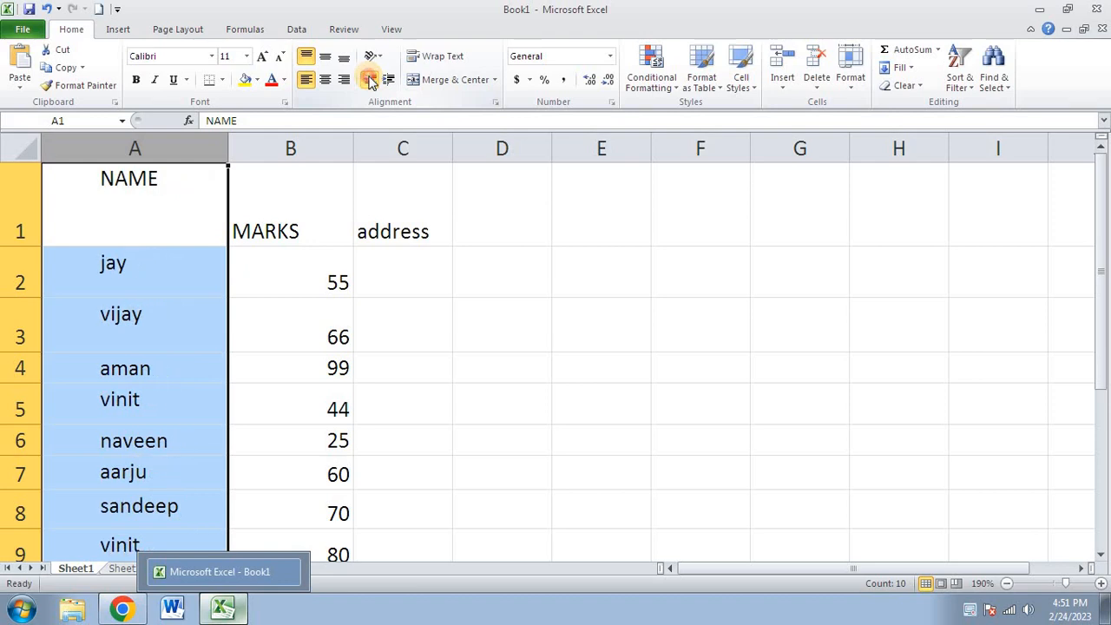
{"action": "left_click", "coordinate": [370, 80]}
{"action": "left_click", "coordinate": [371, 80]}
{"action": "left_click", "coordinate": [371, 79]}
{"action": "left_click", "coordinate": [370, 80]}
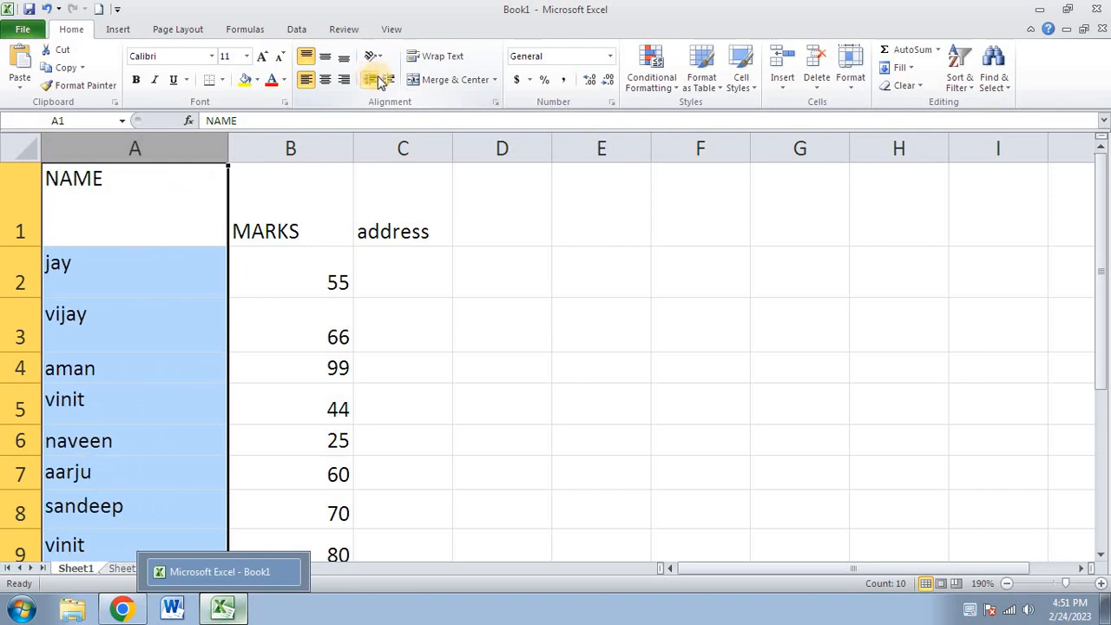
- Indent column A four steps again, then remove all indent so names sit flush left
{"action": "left_click", "coordinate": [382, 80]}
{"action": "left_click", "coordinate": [383, 80]}
{"action": "left_click", "coordinate": [383, 80]}
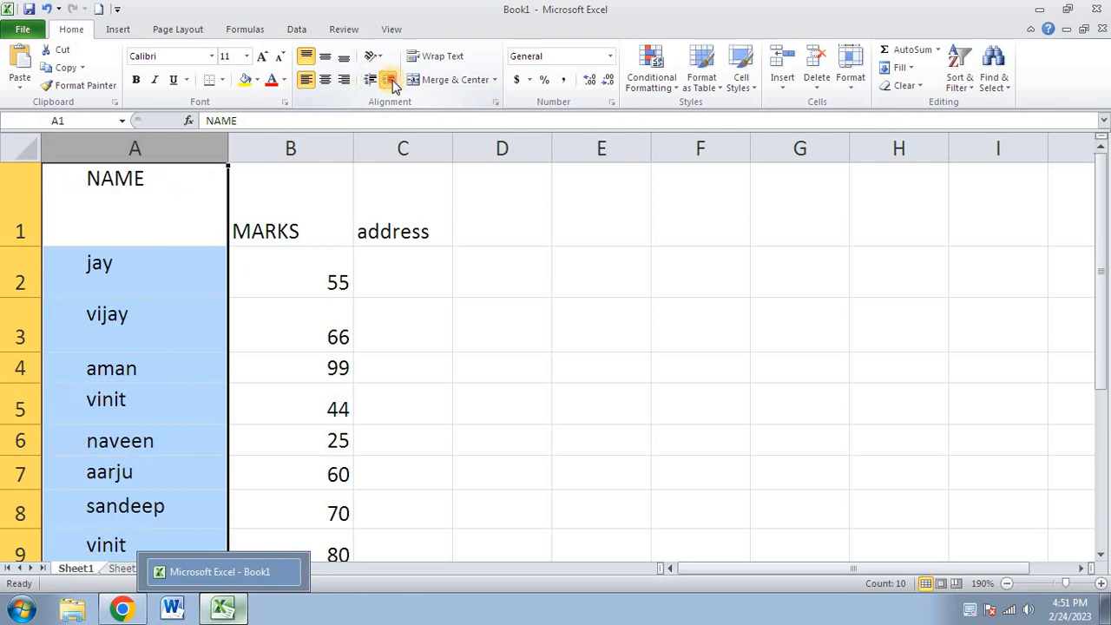
{"action": "left_click", "coordinate": [383, 80]}
{"action": "left_click", "coordinate": [382, 80]}
{"action": "left_click", "coordinate": [383, 79]}
{"action": "left_click", "coordinate": [382, 80]}
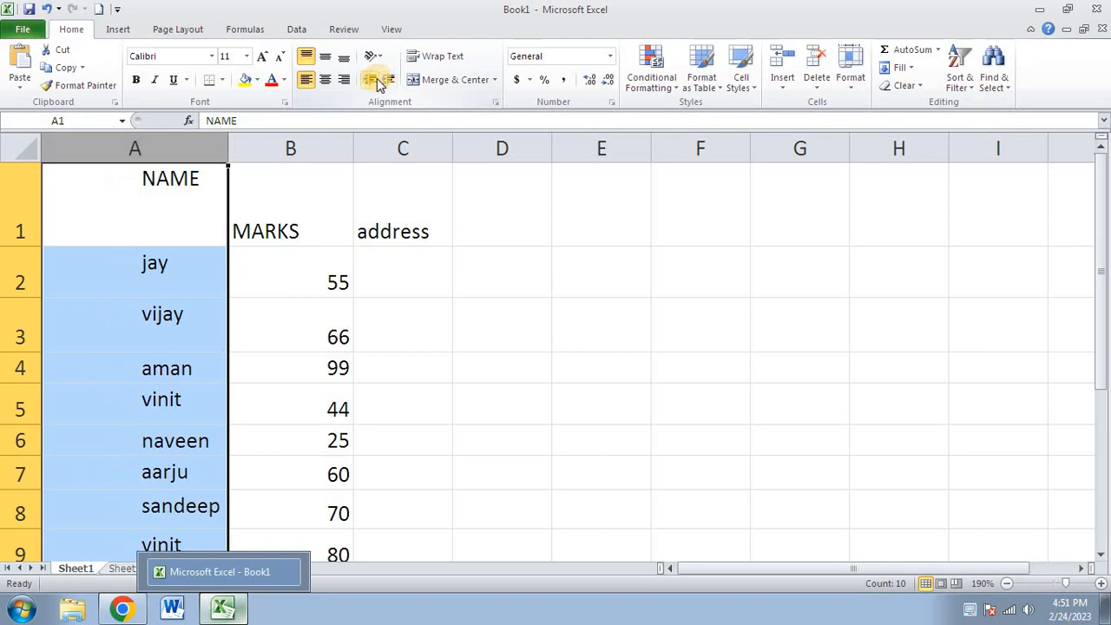
{"action": "left_click", "coordinate": [371, 79]}
{"action": "left_click", "coordinate": [371, 80]}
{"action": "left_click", "coordinate": [370, 79]}
{"action": "left_click", "coordinate": [371, 80]}
{"action": "left_click", "coordinate": [375, 80]}
{"action": "left_click", "coordinate": [375, 80]}
{"action": "left_click", "coordinate": [373, 79]}
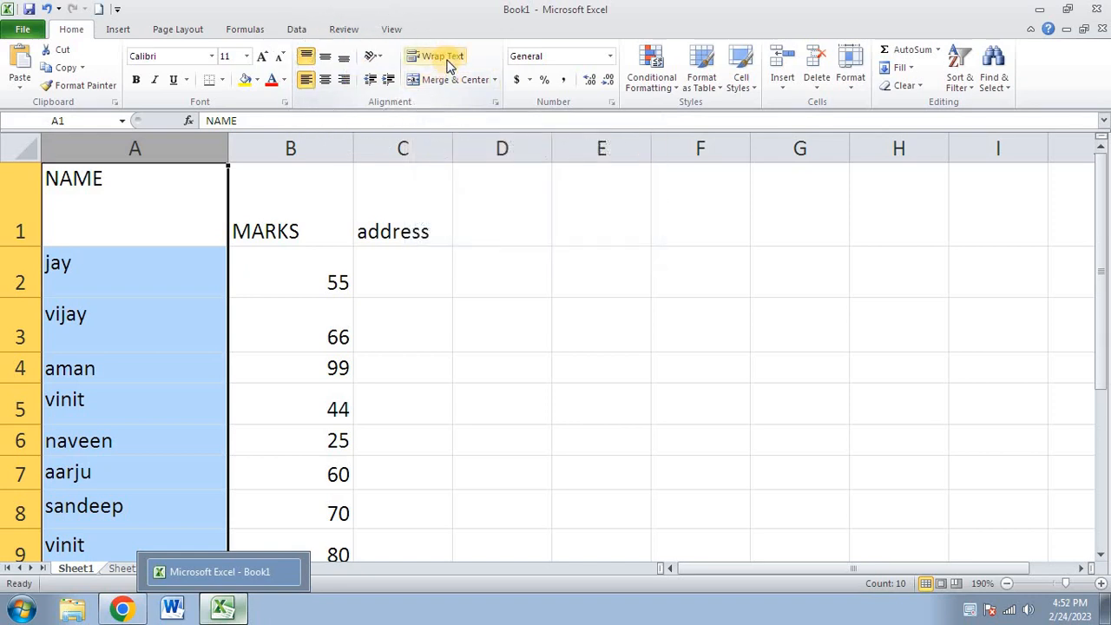
- Shorten rows 1 and 2 and enter the country heading in D1
{"action": "left_click", "coordinate": [393, 262]}
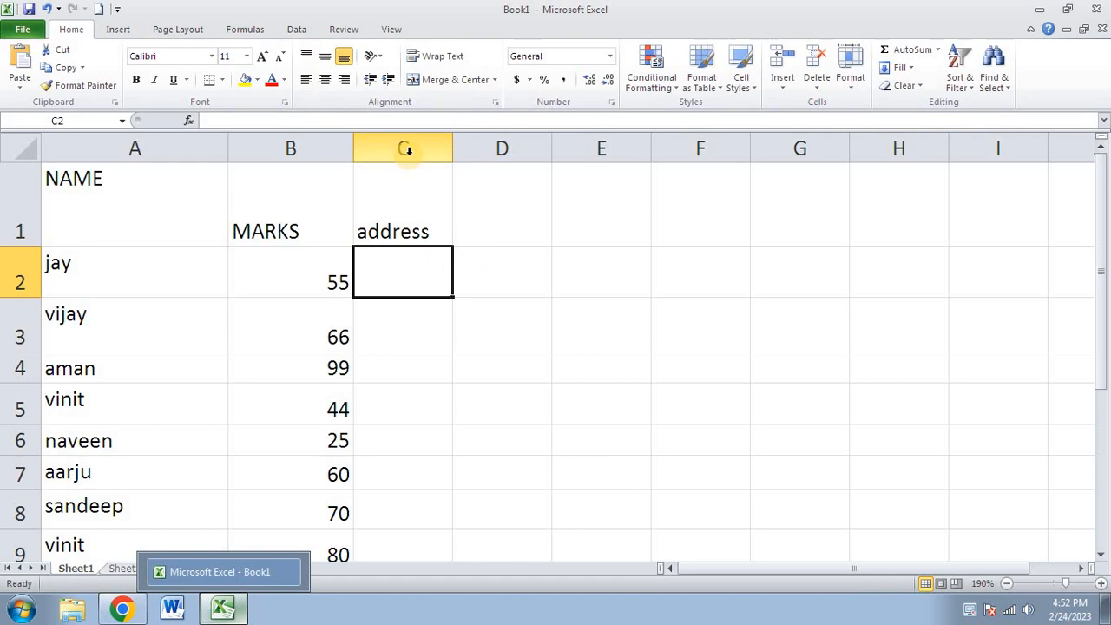
{"action": "left_click_drag", "start_coordinate": [29, 248], "coordinate": [27, 212]}
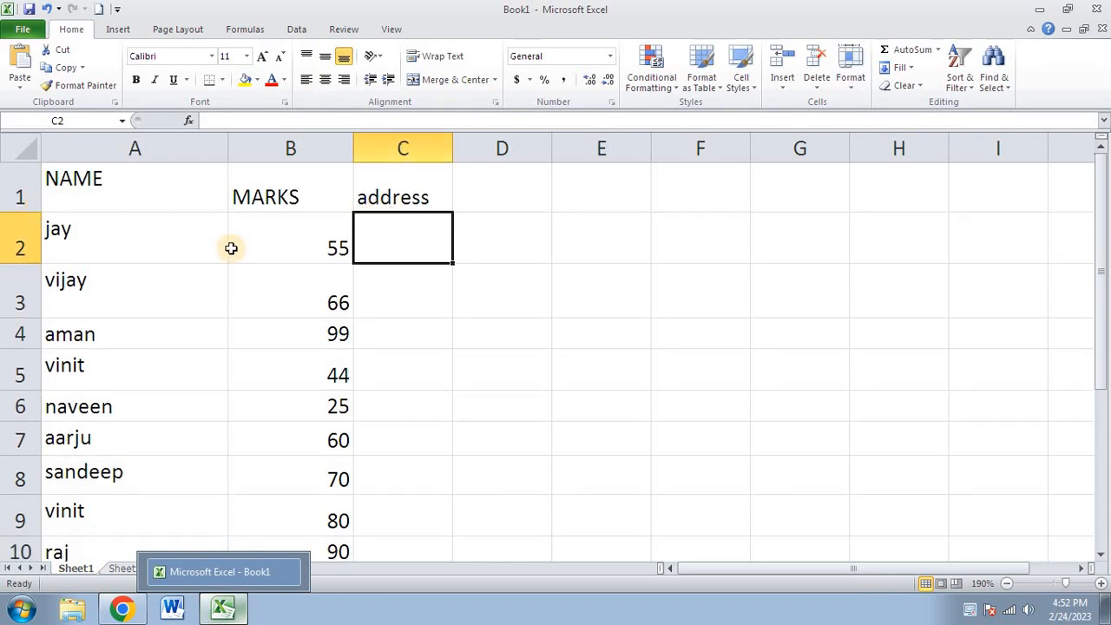
{"action": "left_click_drag", "start_coordinate": [33, 265], "coordinate": [33, 243]}
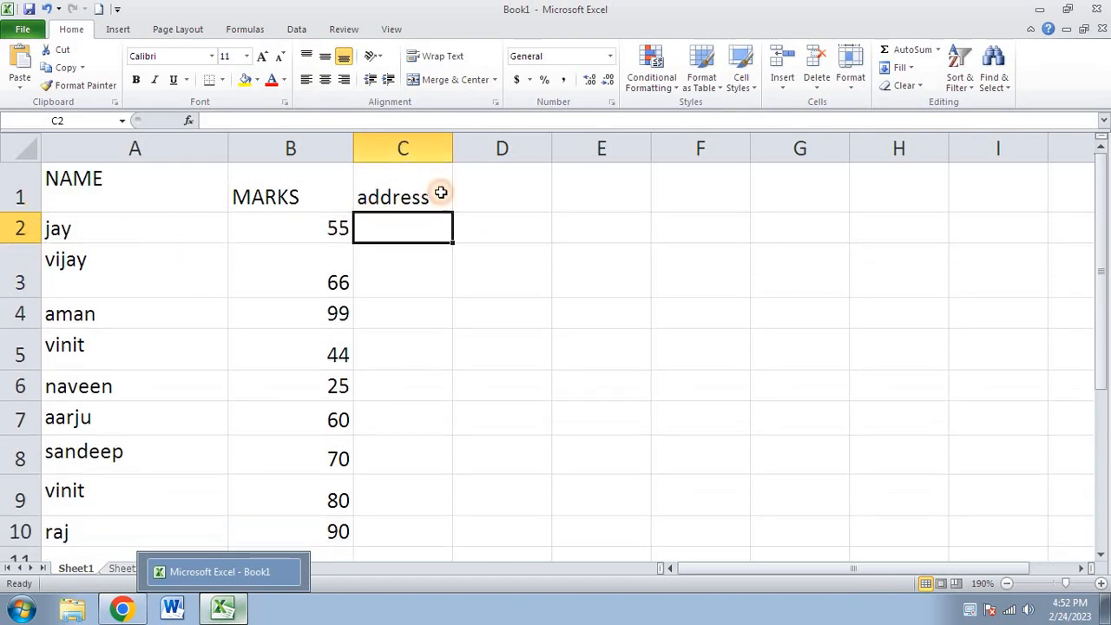
{"action": "left_click", "coordinate": [482, 180]}
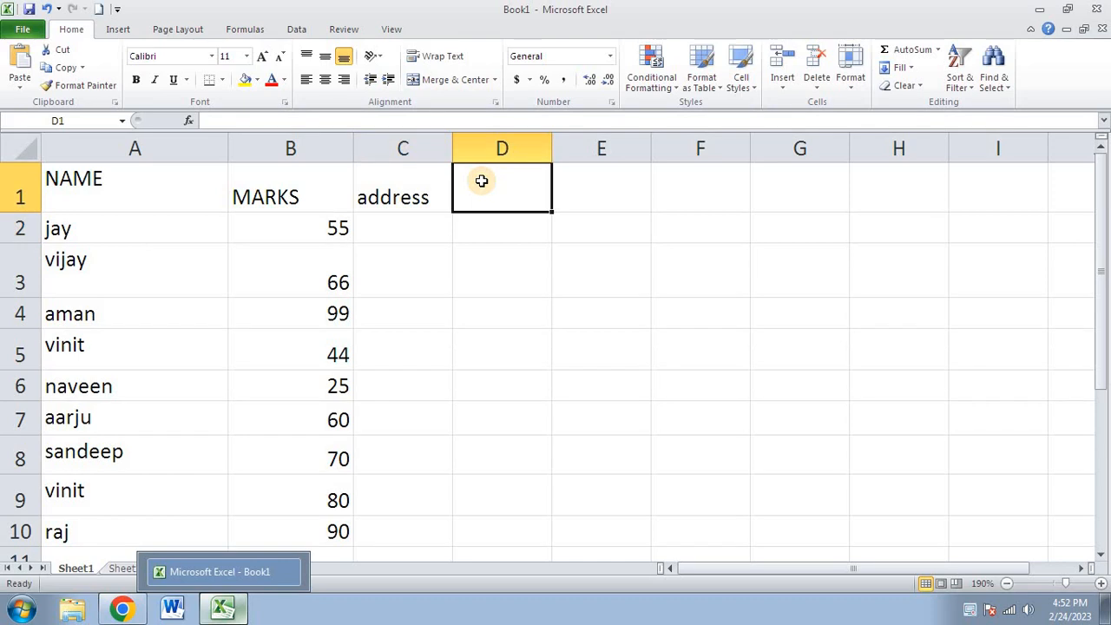
{"action": "type", "text": "country"}
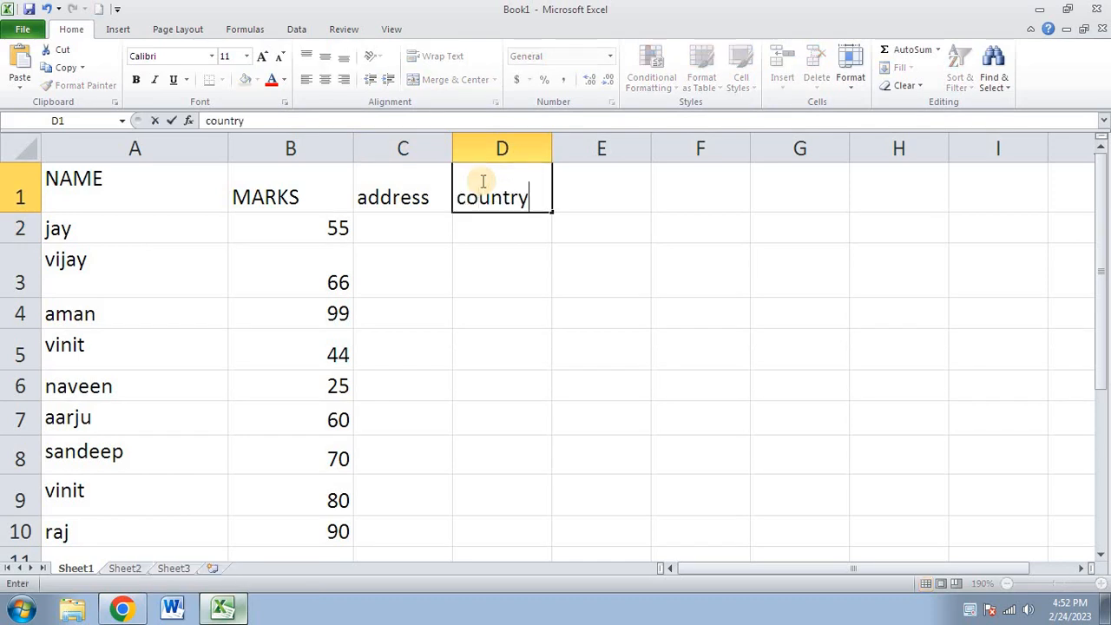
{"action": "key", "text": "Return"}
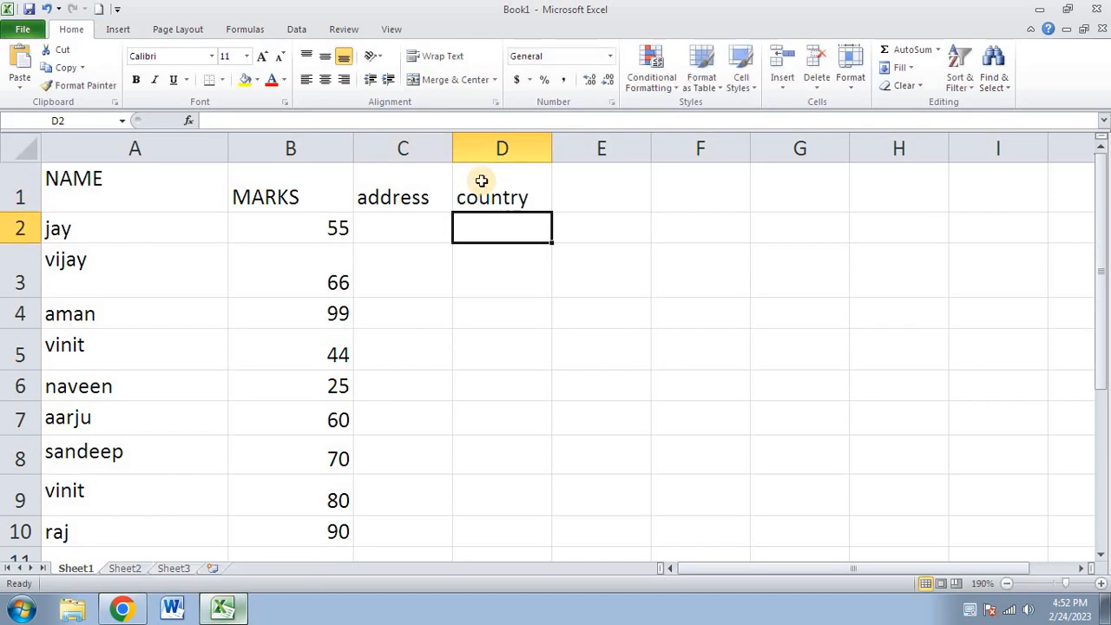
{"action": "key", "text": "Left"}
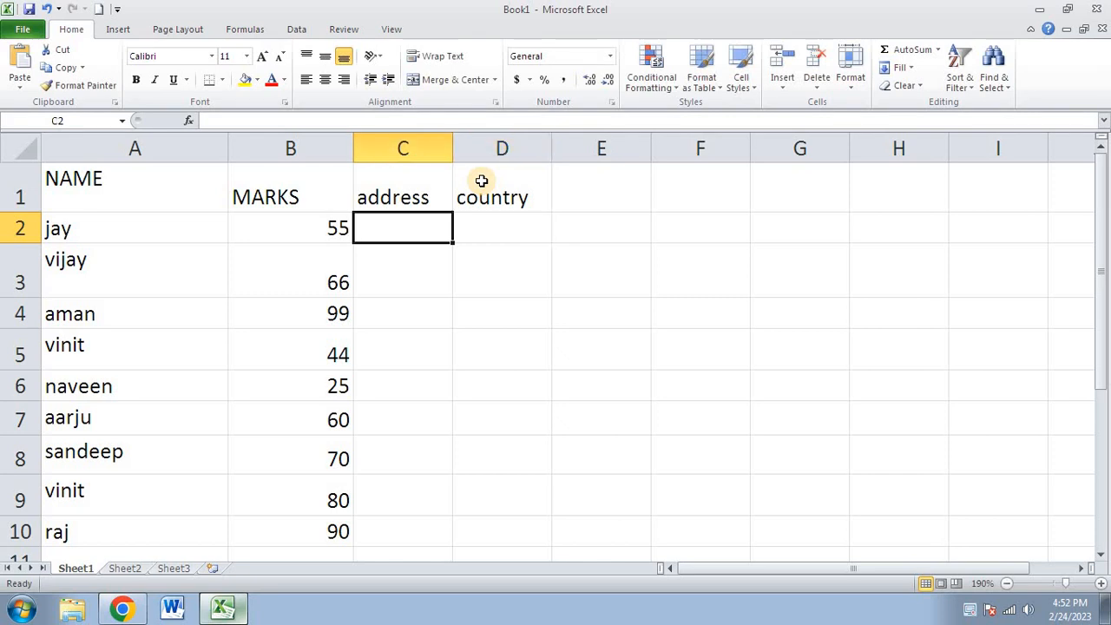
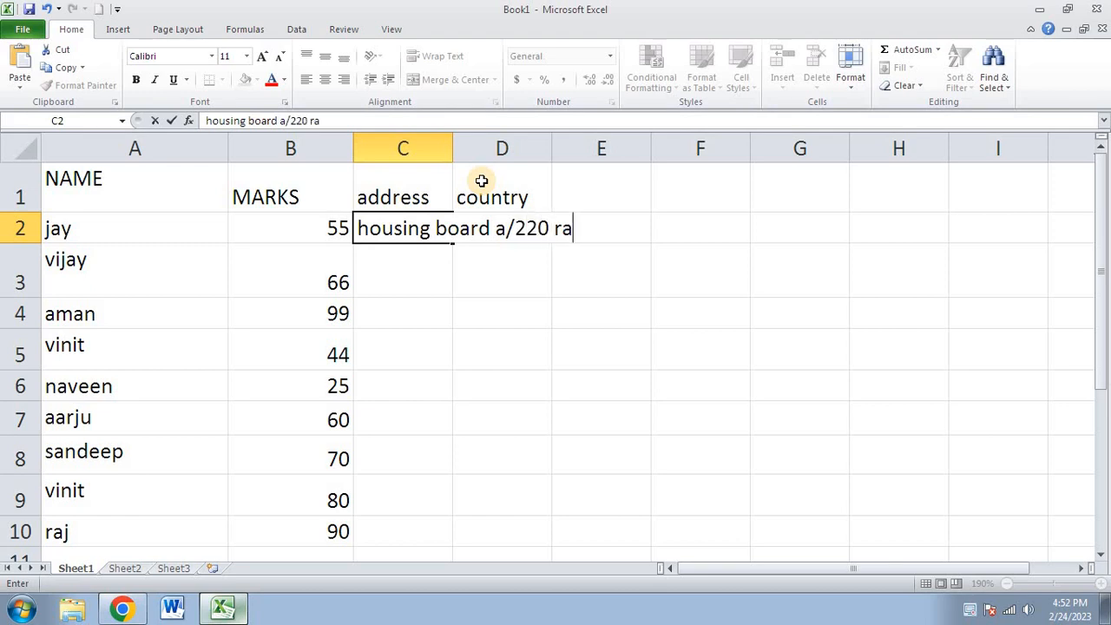
{"action": "type", "text": "jaip"}
{"action": "key", "text": "Return"}
{"action": "key", "text": "Up"}
{"action": "key", "text": "Right"}
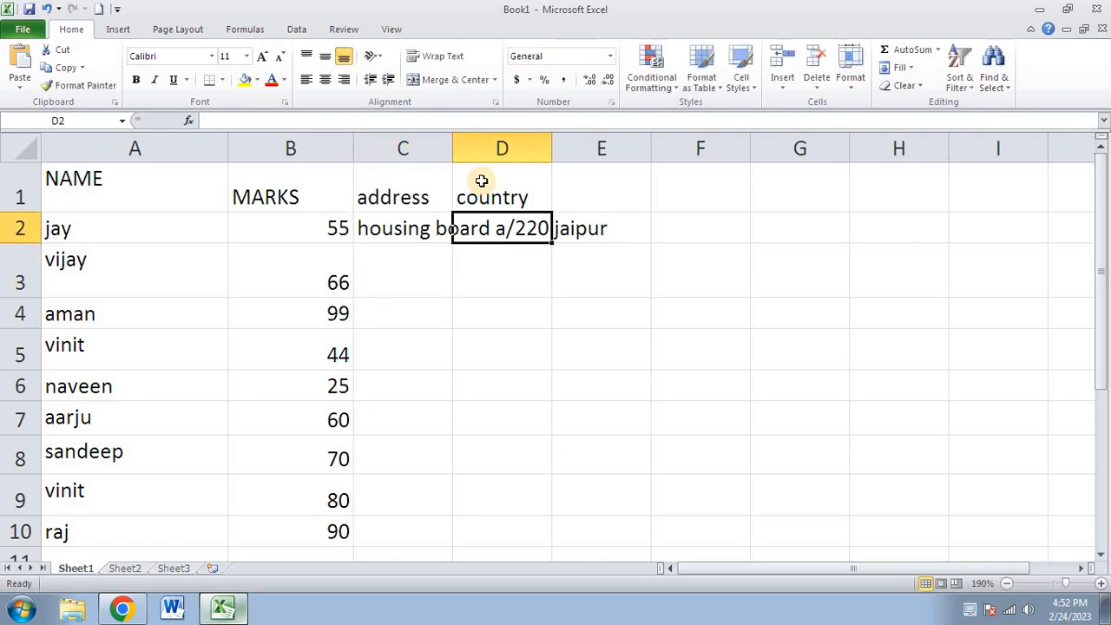
{"action": "type", "text": "india"}
{"action": "key", "text": "Return"}
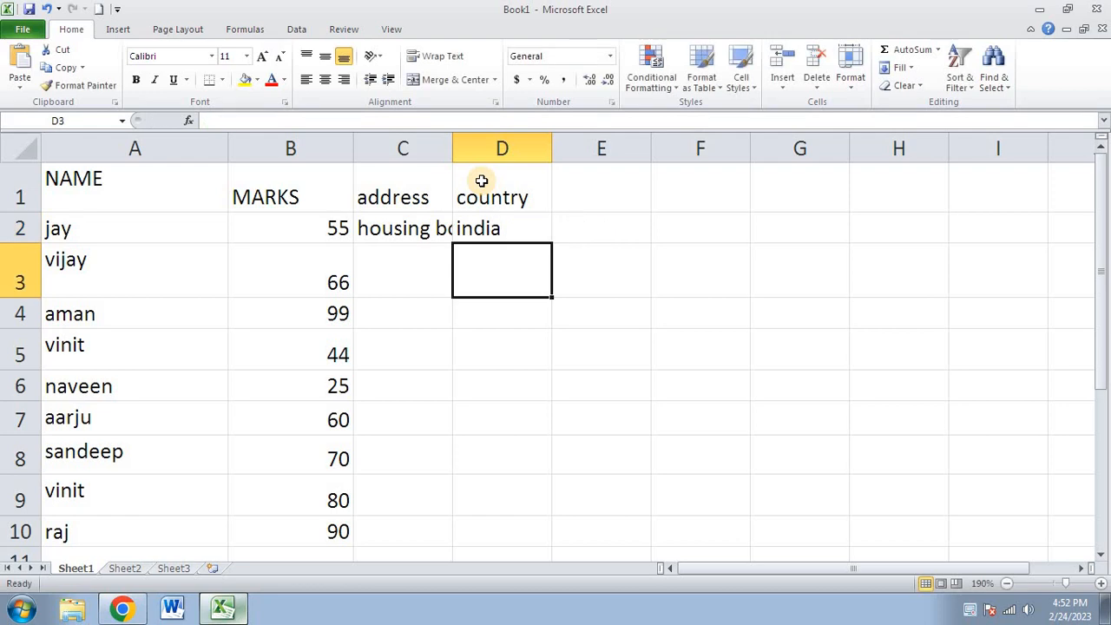
- Enter 'basnat vihar jaipur' as the address in C3
{"action": "left_click", "coordinate": [397, 254]}
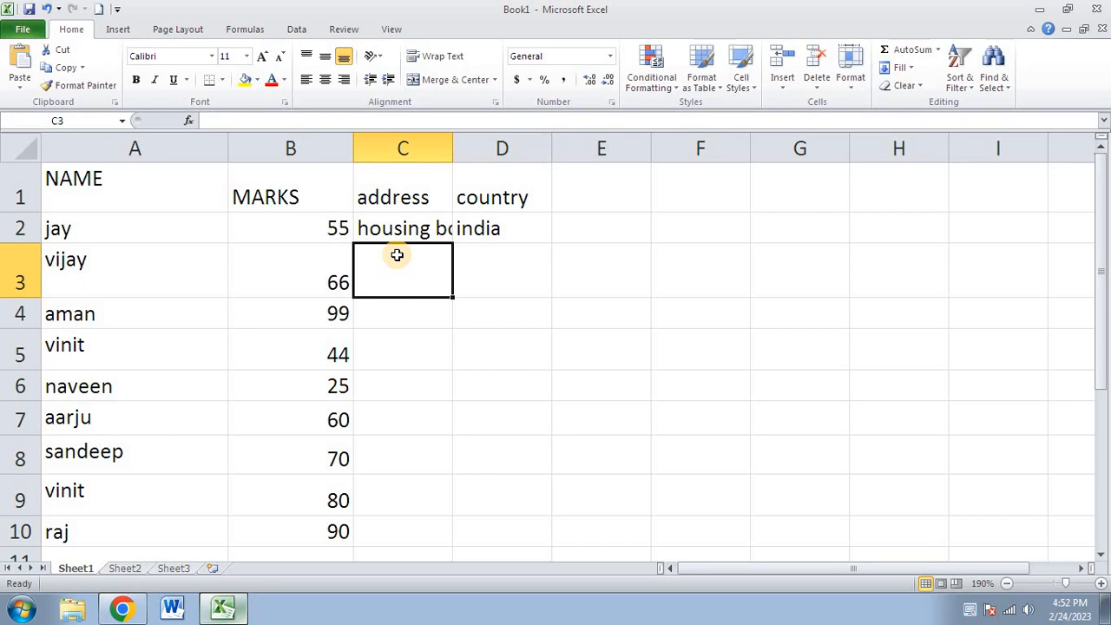
{"action": "type", "text": "bas"}
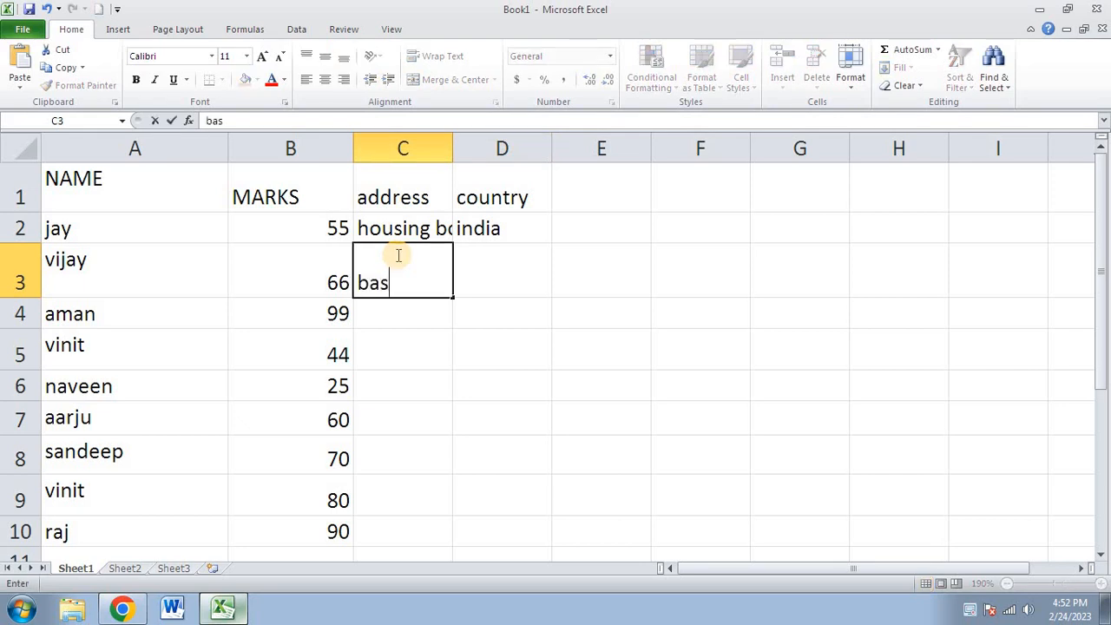
{"action": "type", "text": "nat vihar"}
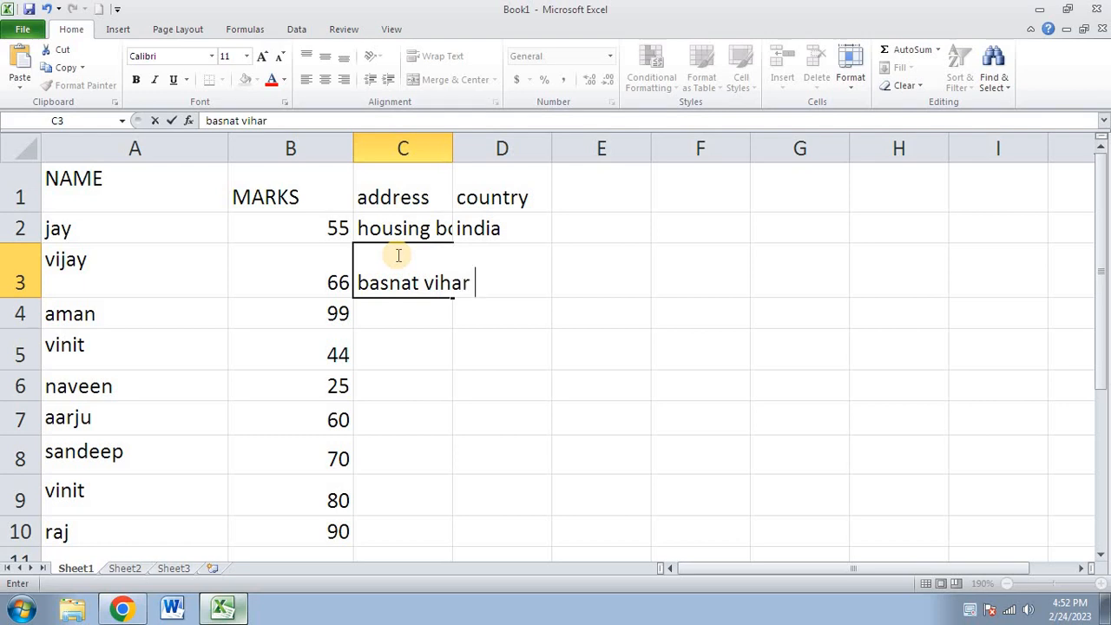
{"action": "type", "text": " jaipur"}
{"action": "key", "text": "Return"}
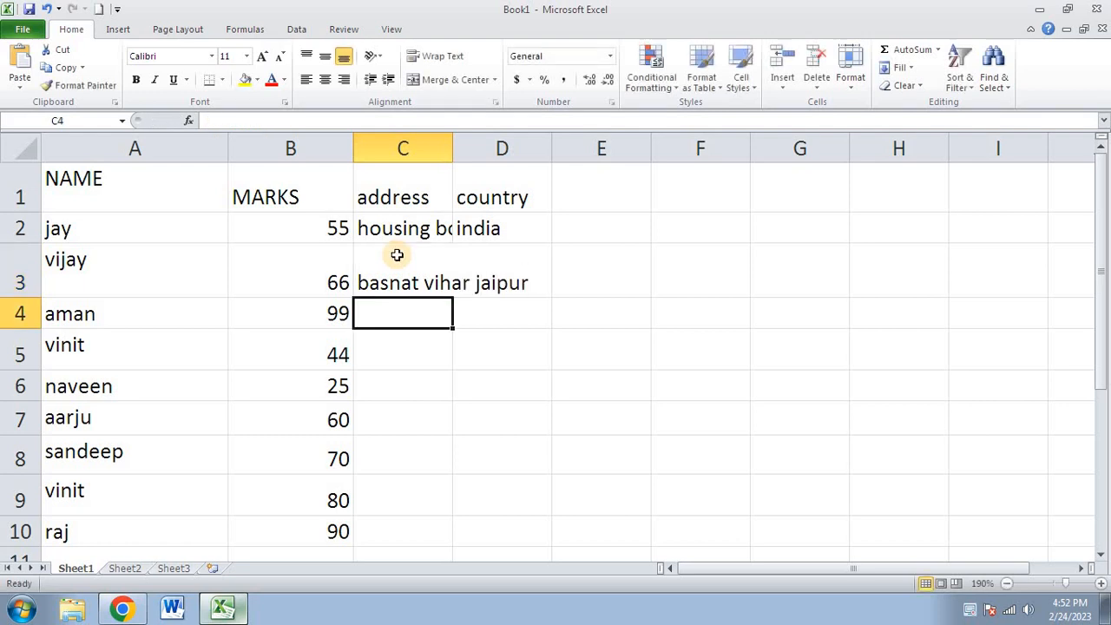
{"action": "left_click", "coordinate": [397, 254]}
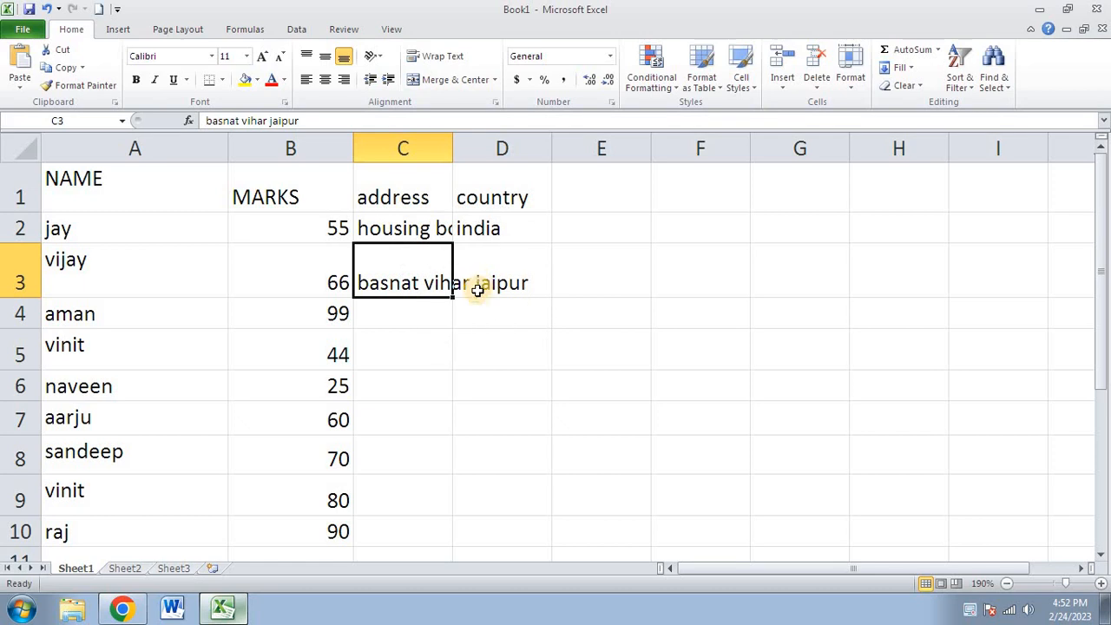
- Turn on Wrap Text for column C and enter 'mandwa mode jaipur raj' in C4
{"action": "left_click", "coordinate": [402, 148]}
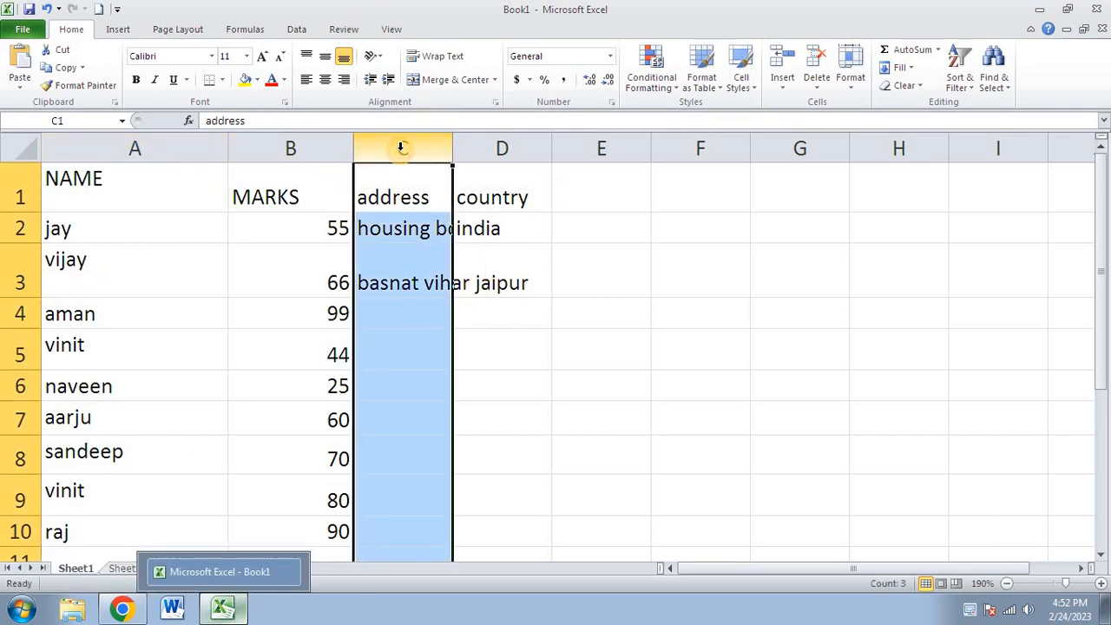
{"action": "left_click", "coordinate": [438, 57]}
{"action": "left_click", "coordinate": [415, 317]}
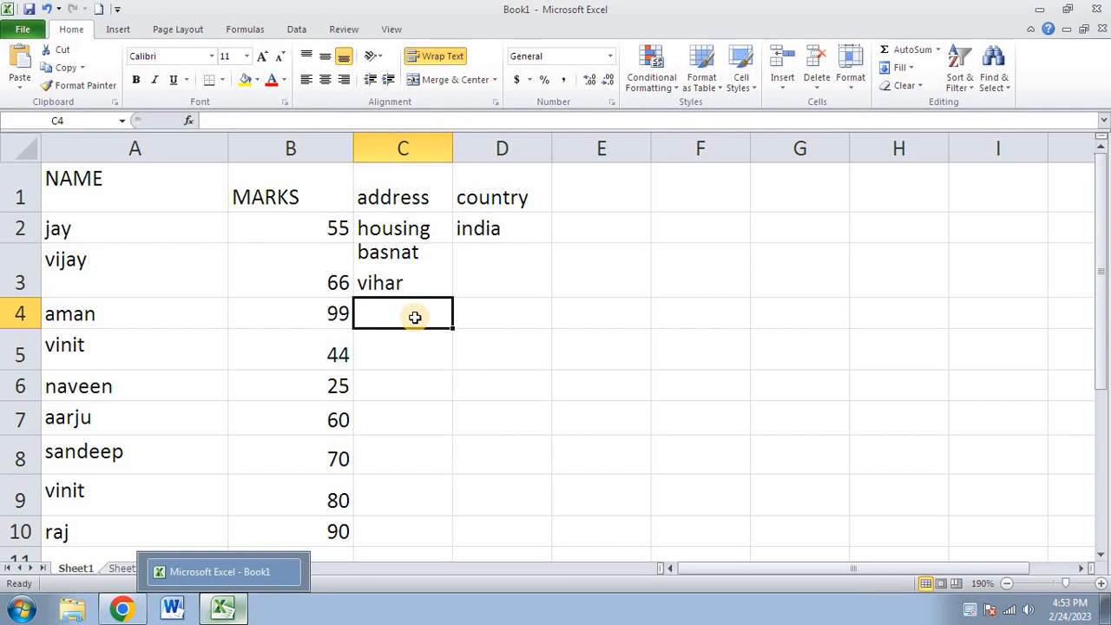
{"action": "type", "text": "ma"}
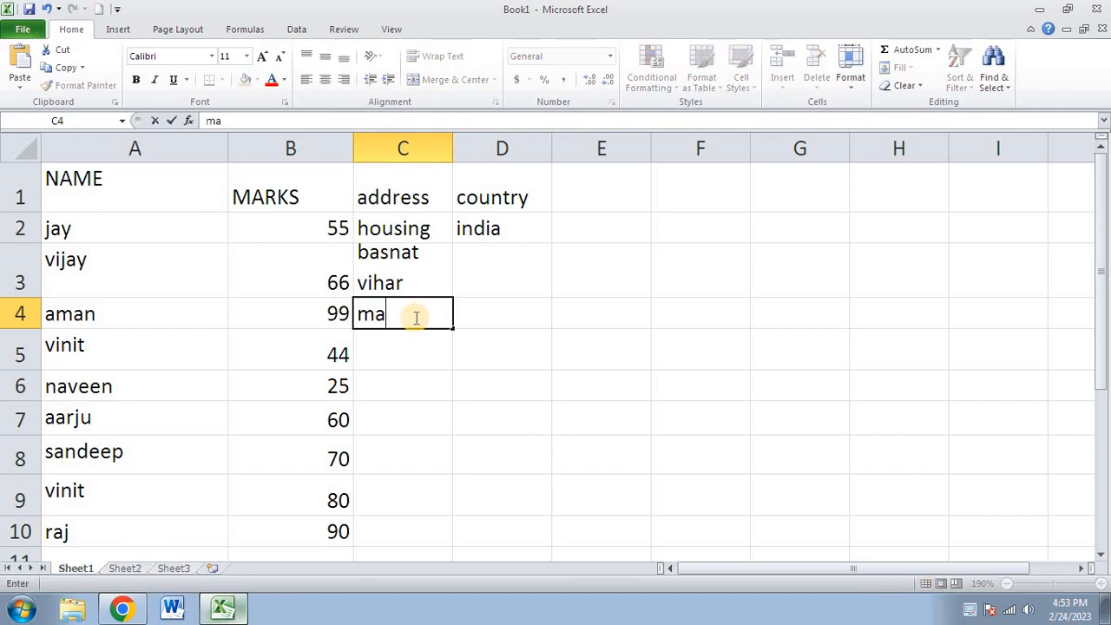
{"action": "type", "text": "ndwa mode "}
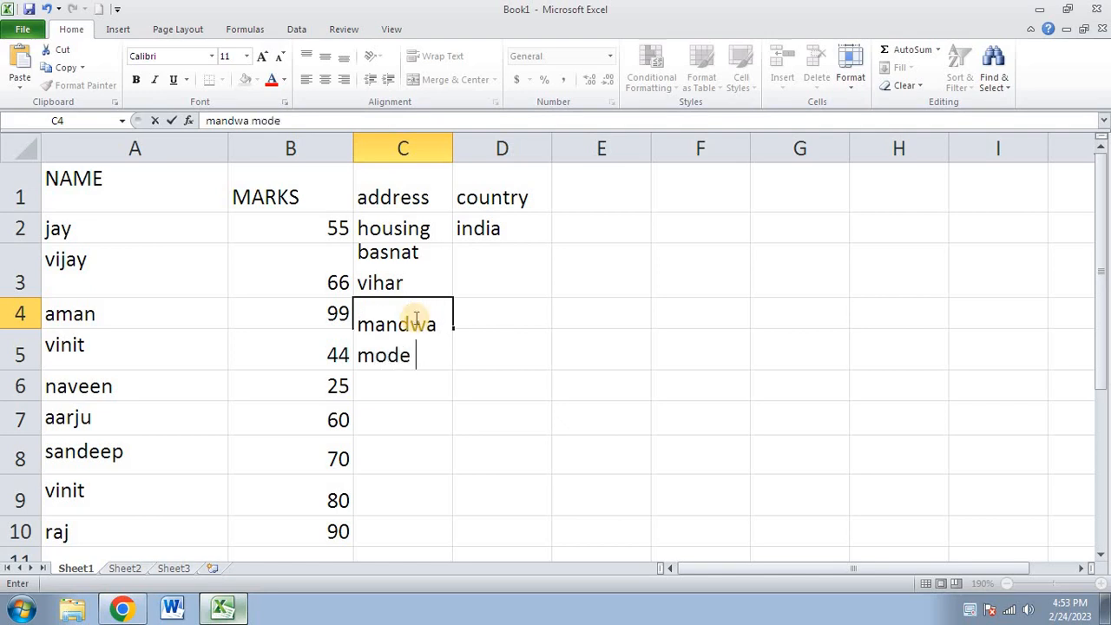
{"action": "type", "text": "jaipur ra"}
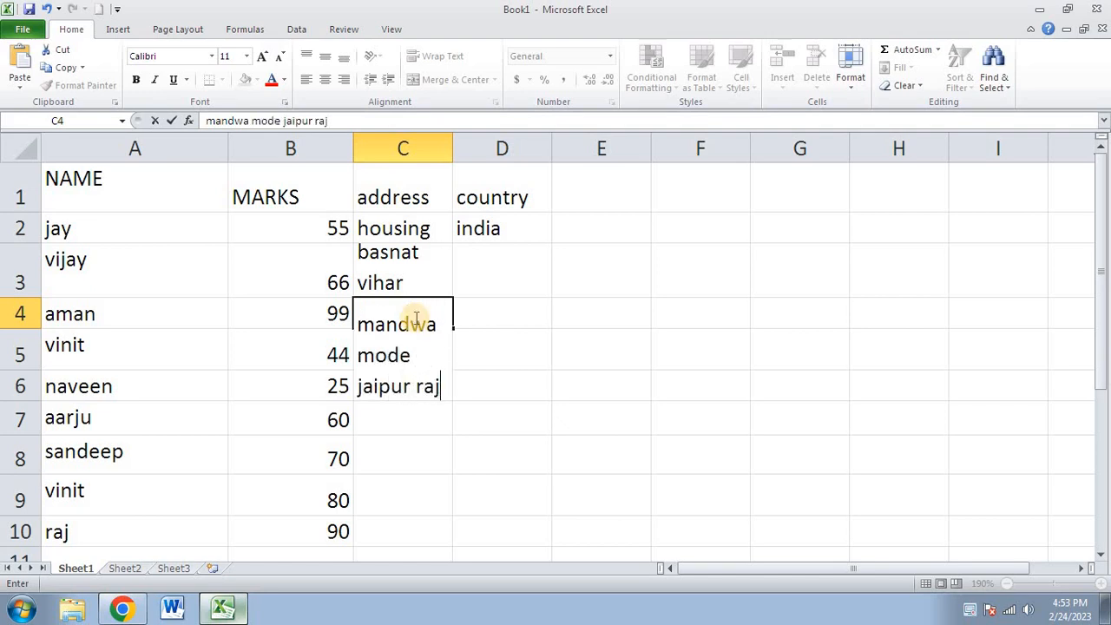
{"action": "type", "text": "j"}
{"action": "key", "text": "Return"}
- Reapply Wrap Text and reselect the whole address column C
{"action": "left_click", "coordinate": [409, 337]}
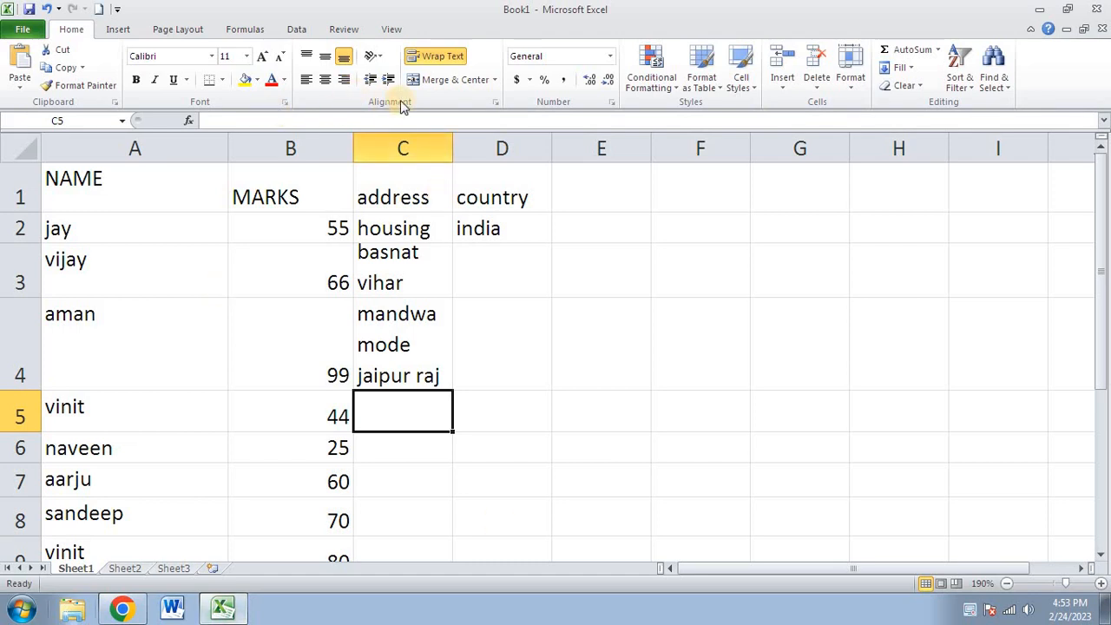
{"action": "left_click", "coordinate": [438, 61]}
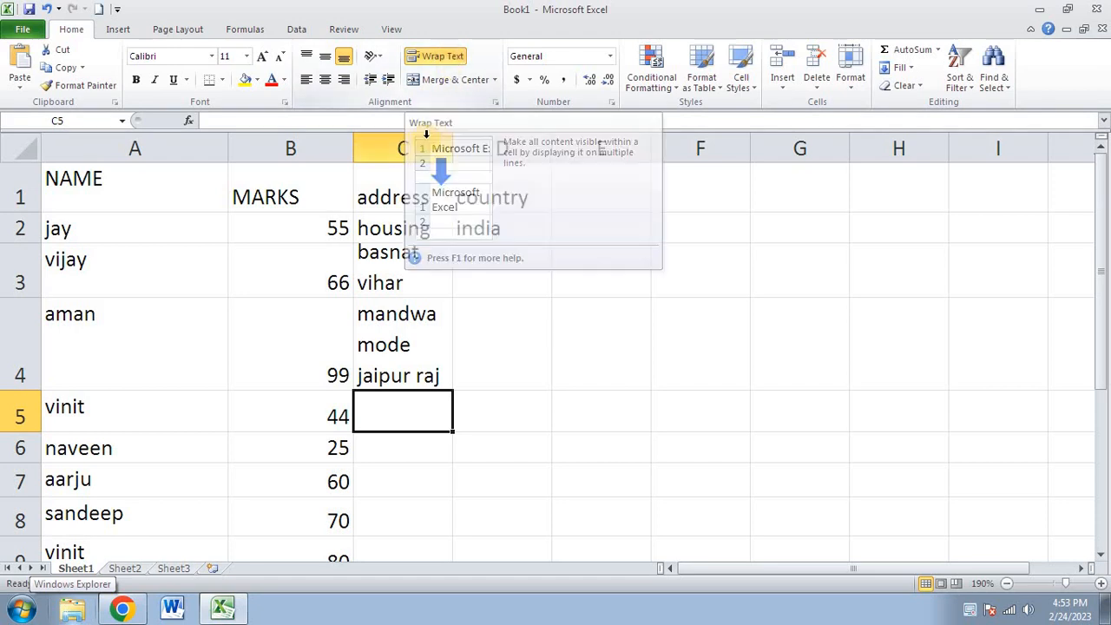
{"action": "left_click", "coordinate": [404, 148]}
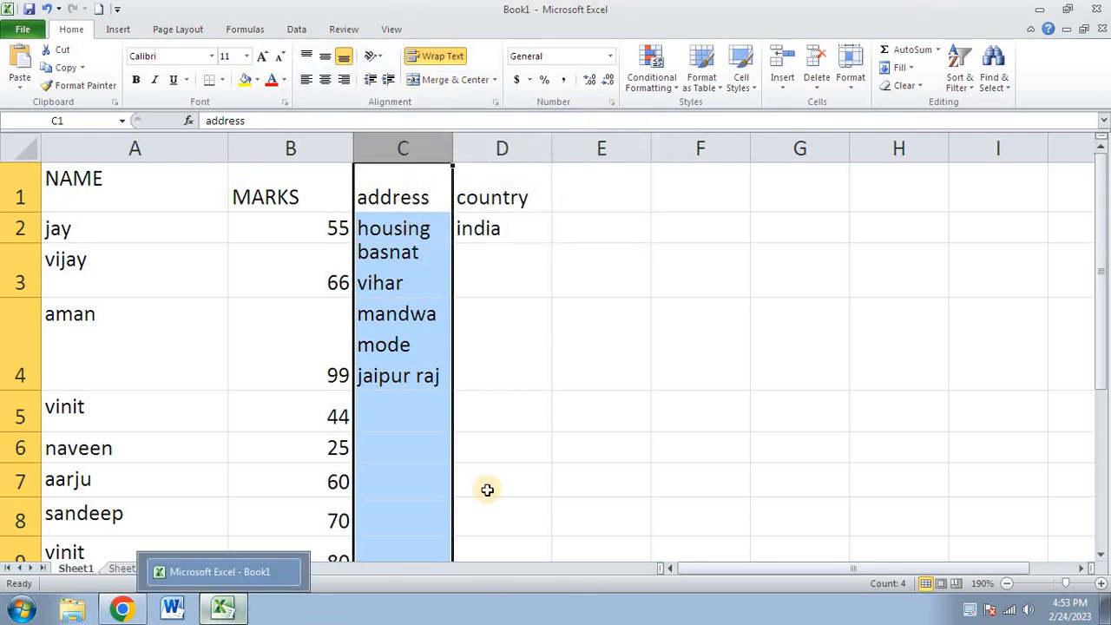
{"action": "left_click", "coordinate": [641, 232]}
{"action": "left_click", "coordinate": [733, 236]}
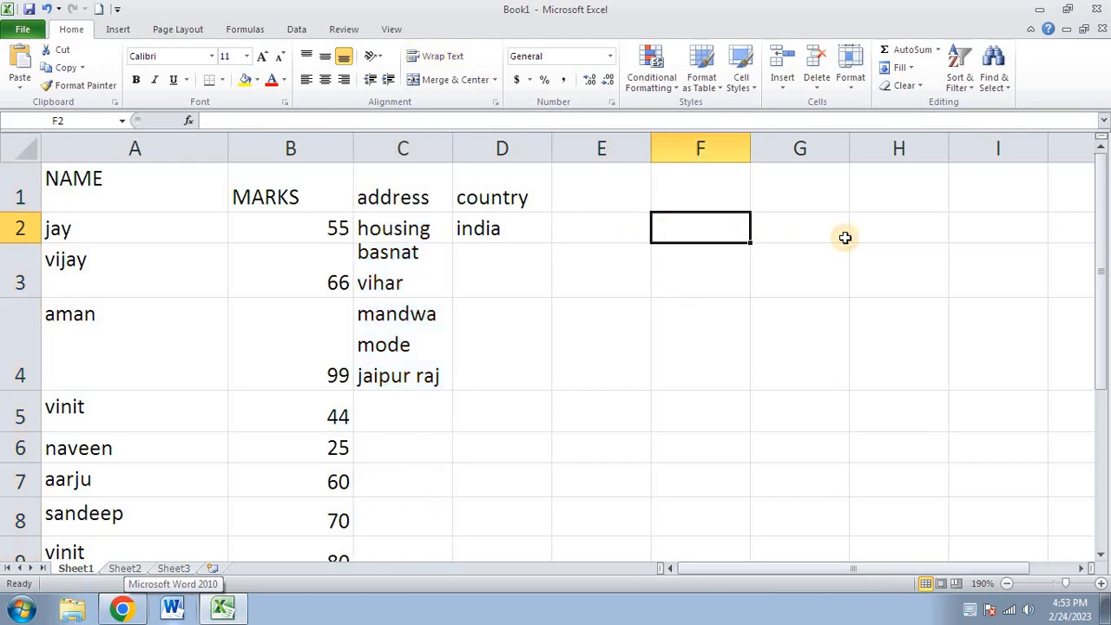
{"action": "left_click", "coordinate": [842, 238]}
{"action": "left_click", "coordinate": [774, 347]}
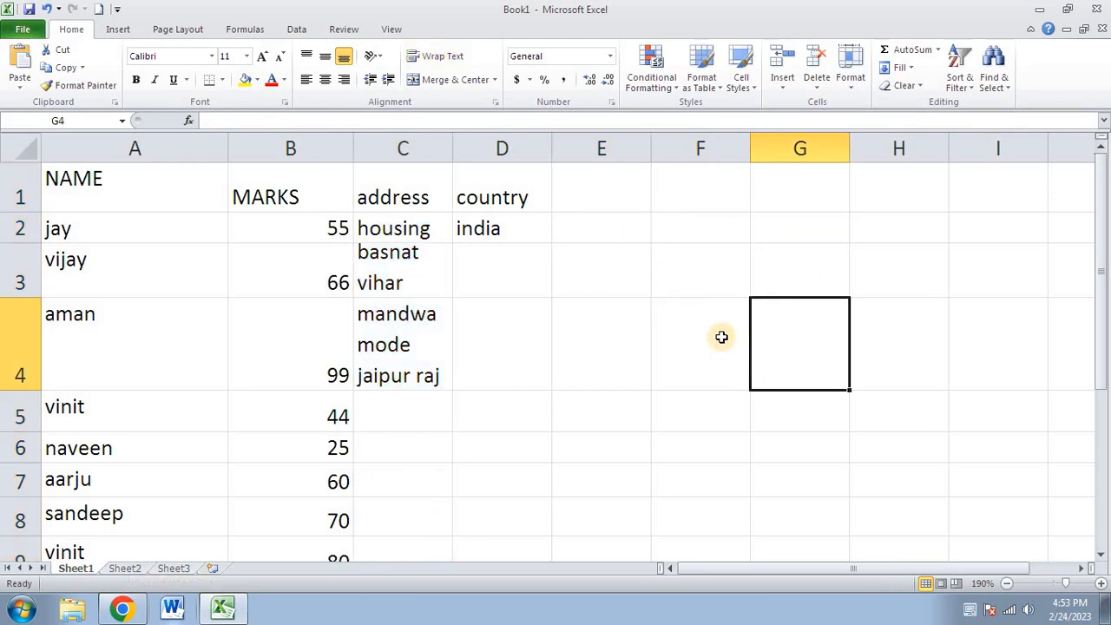
{"action": "left_click", "coordinate": [712, 335]}
{"action": "left_click", "coordinate": [628, 307]}
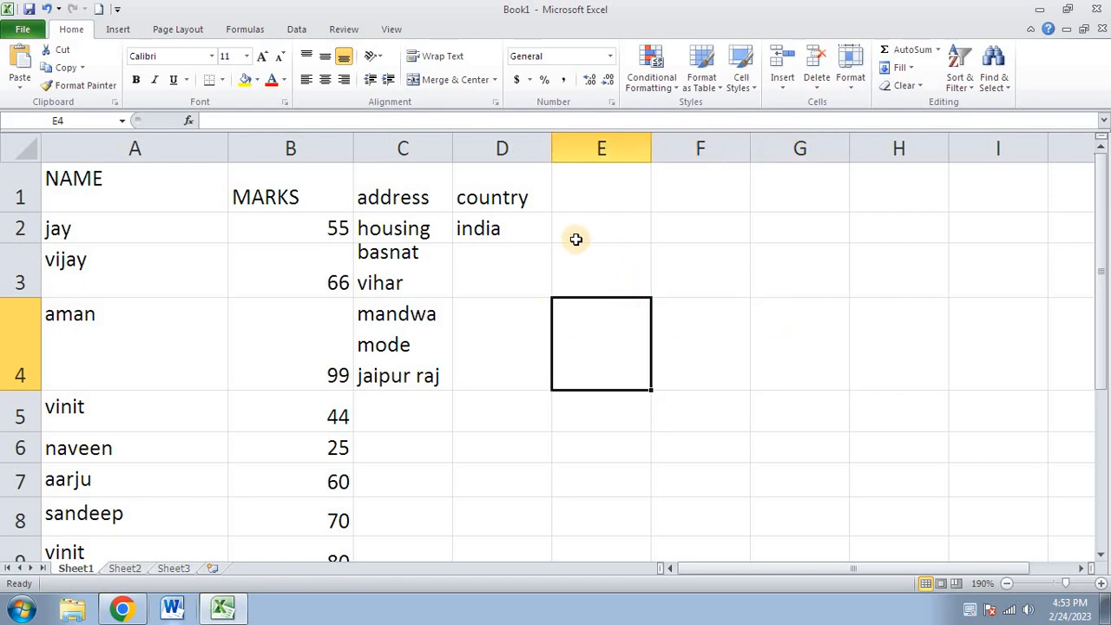
{"action": "left_click", "coordinate": [516, 265]}
{"action": "left_click_drag", "start_coordinate": [670, 273], "coordinate": [772, 275]}
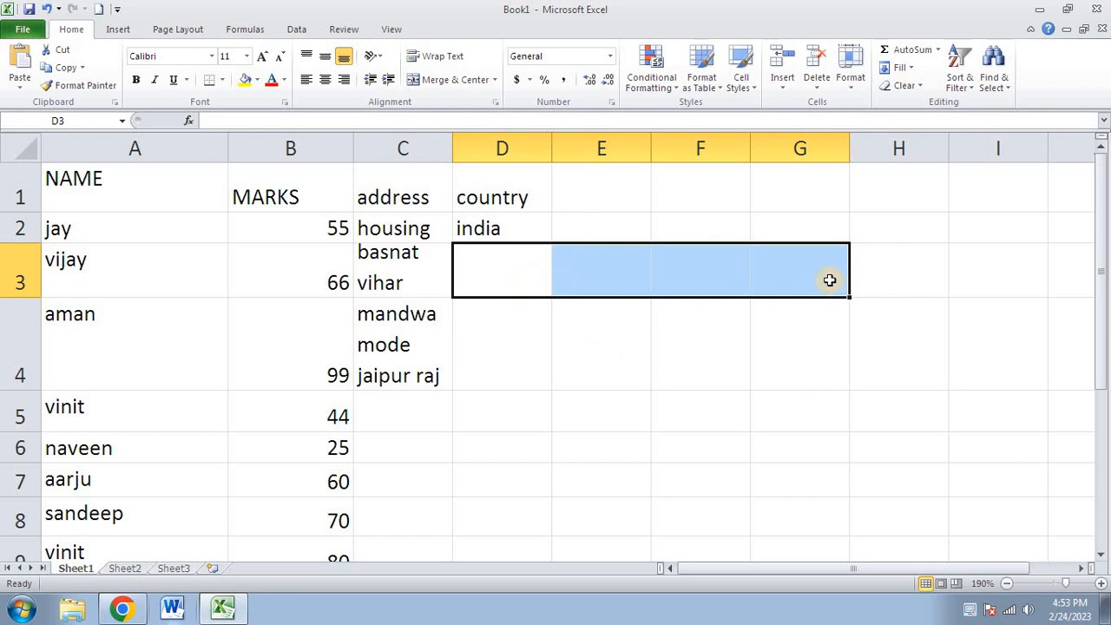
{"action": "left_click", "coordinate": [476, 87]}
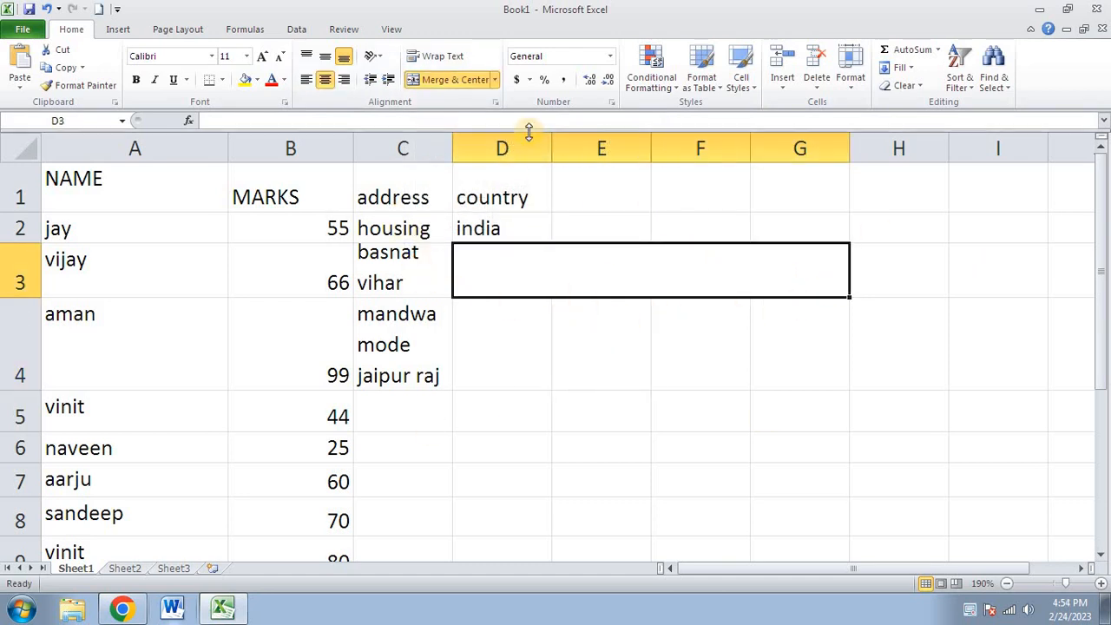
{"action": "left_click", "coordinate": [495, 81]}
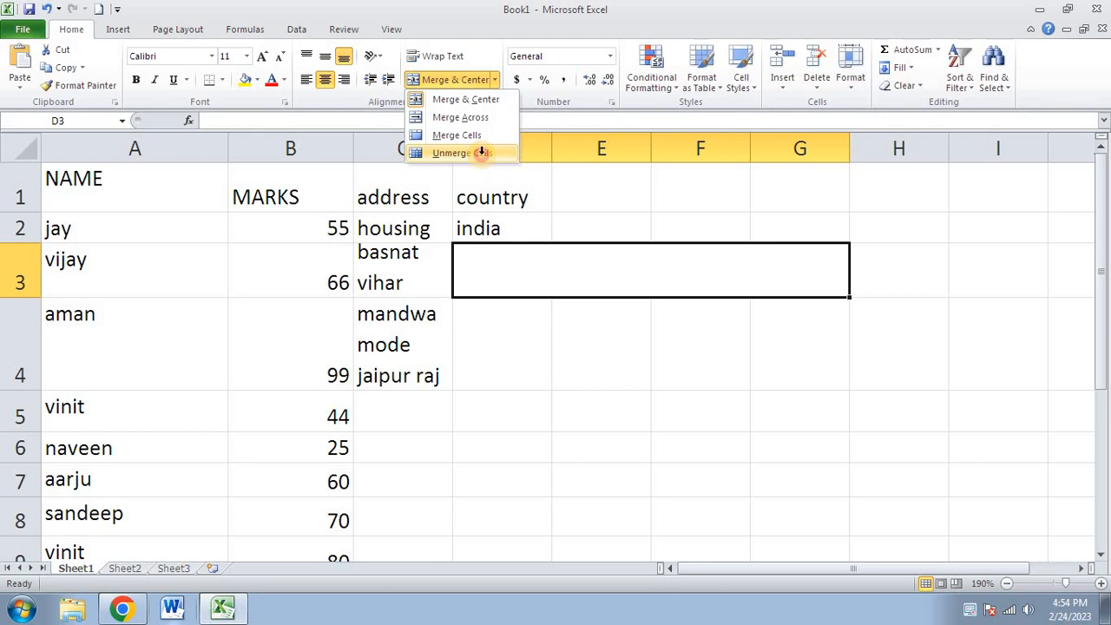
{"action": "left_click", "coordinate": [463, 153]}
{"action": "left_click", "coordinate": [607, 330]}
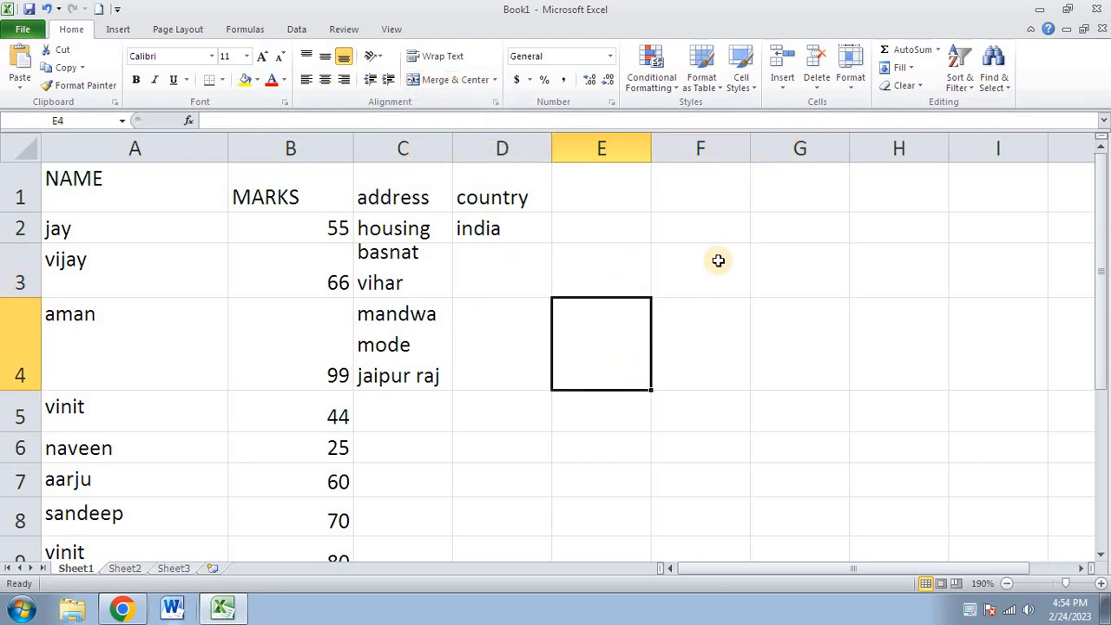
{"action": "left_click", "coordinate": [590, 260]}
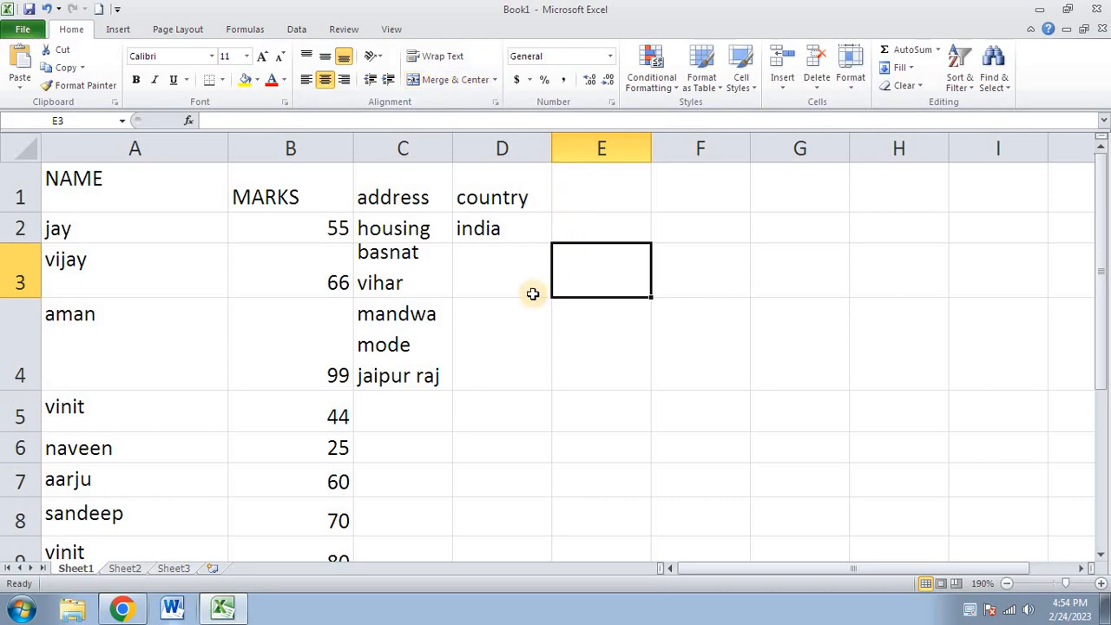